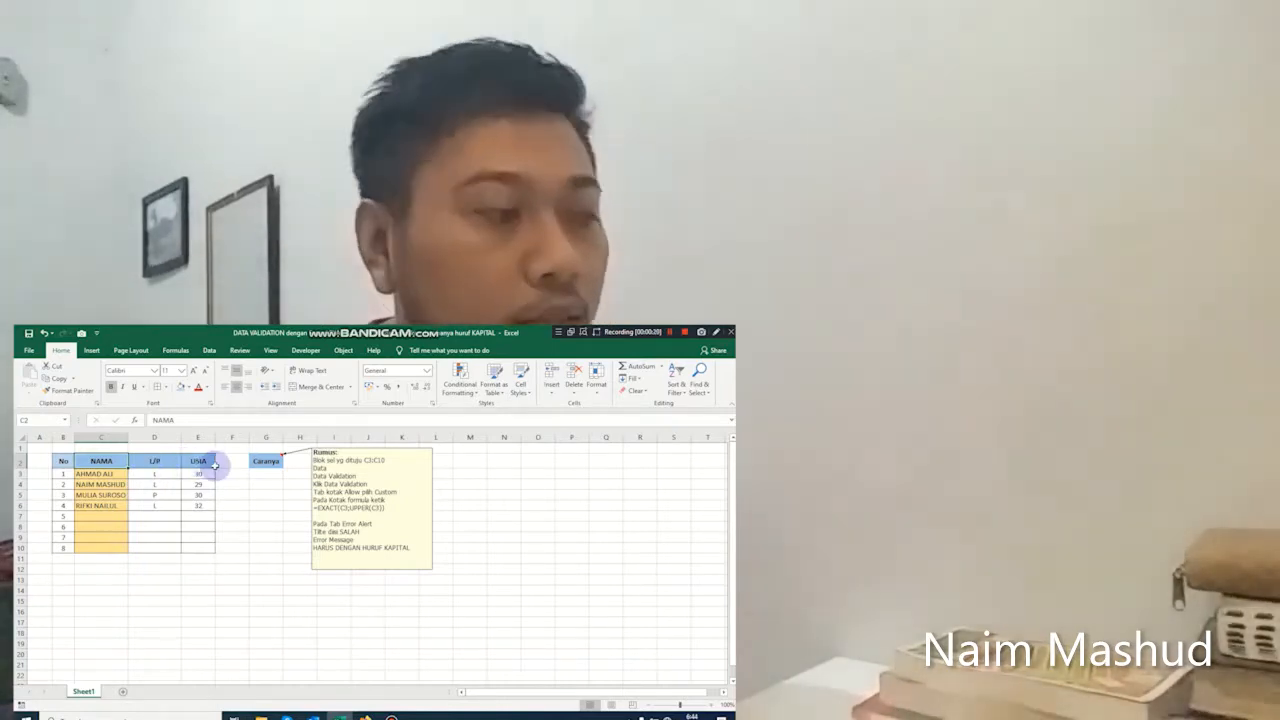
- Try to enter a lowercase name in cell C7 of the NAMA column
drag(199, 474, 198, 509)
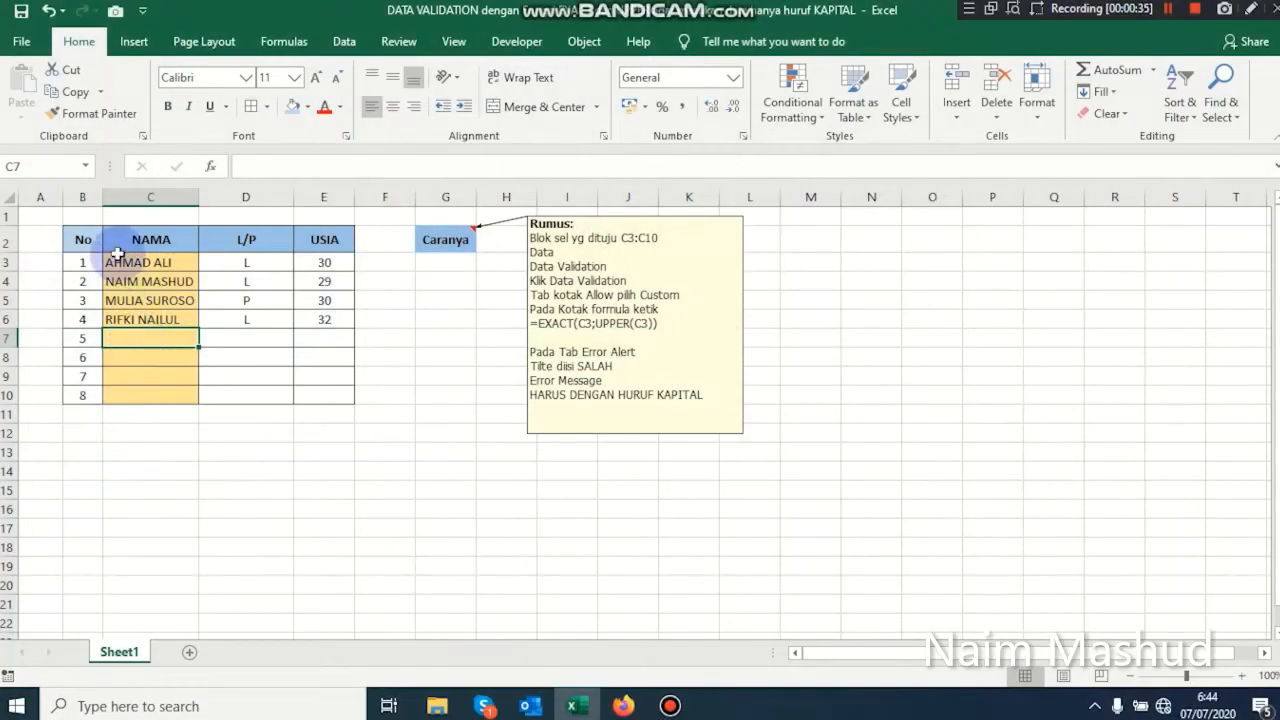
drag(118, 265, 134, 319)
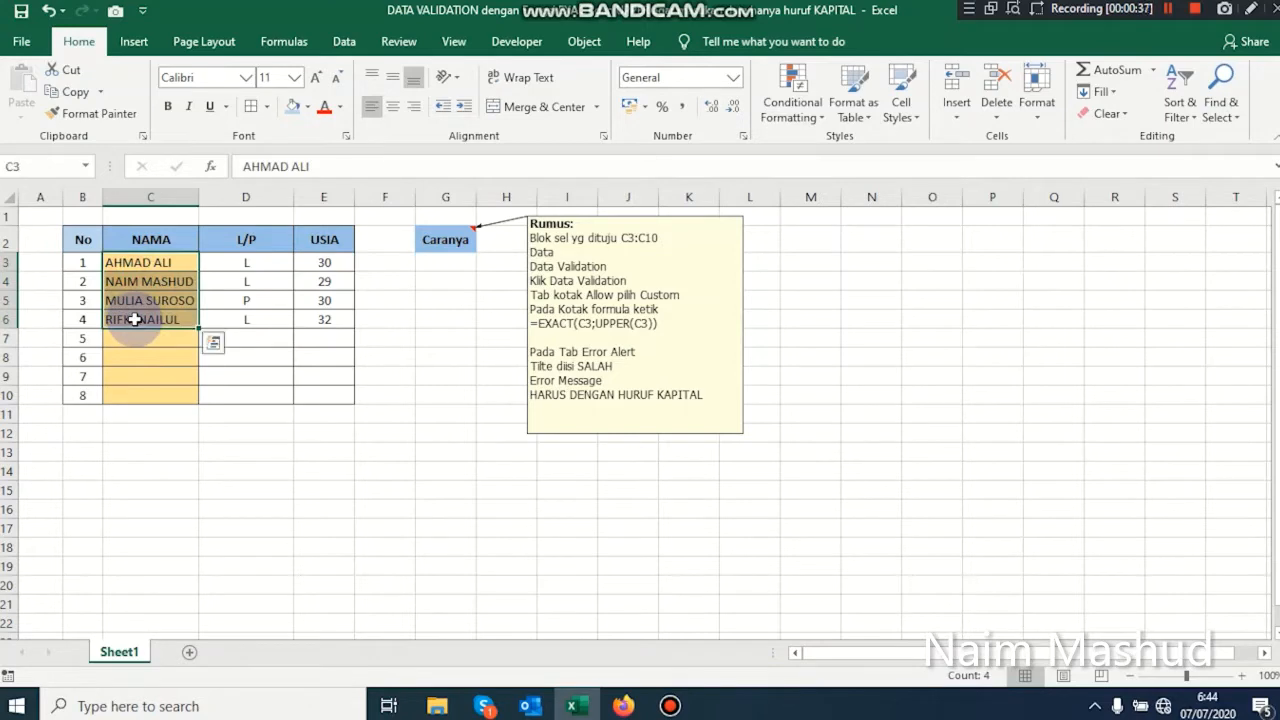
click(141, 338)
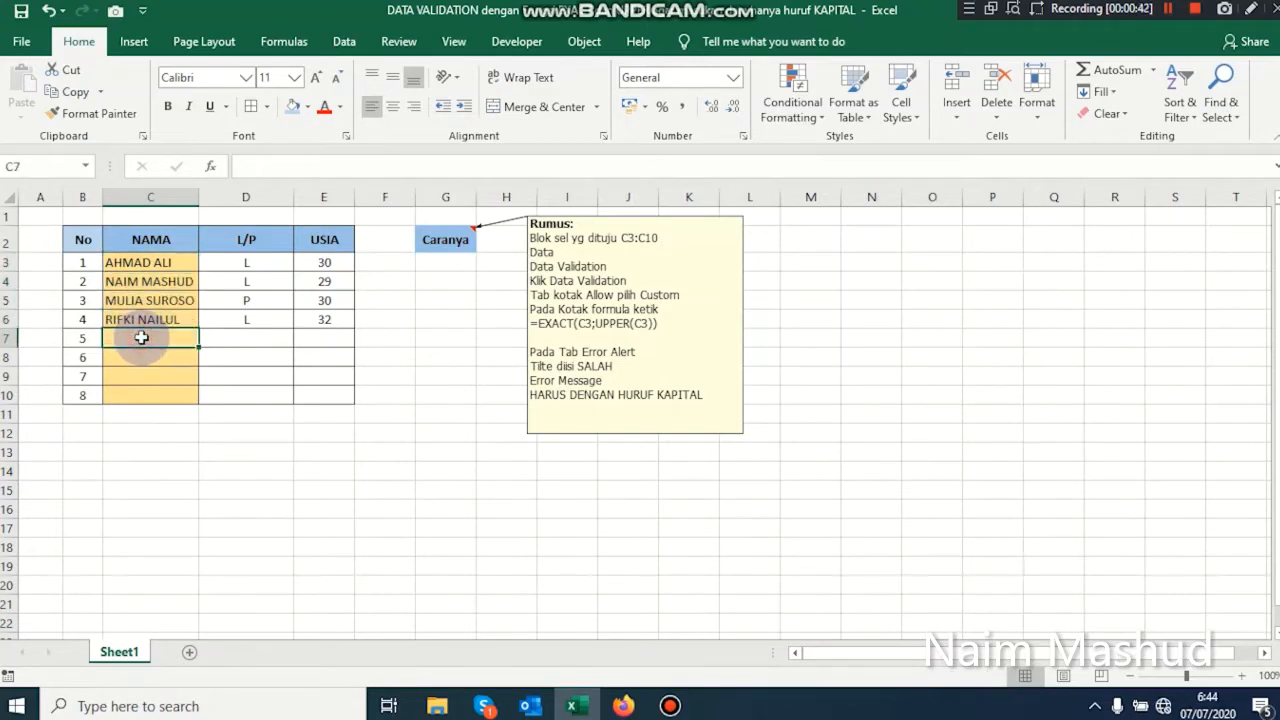
text(g)
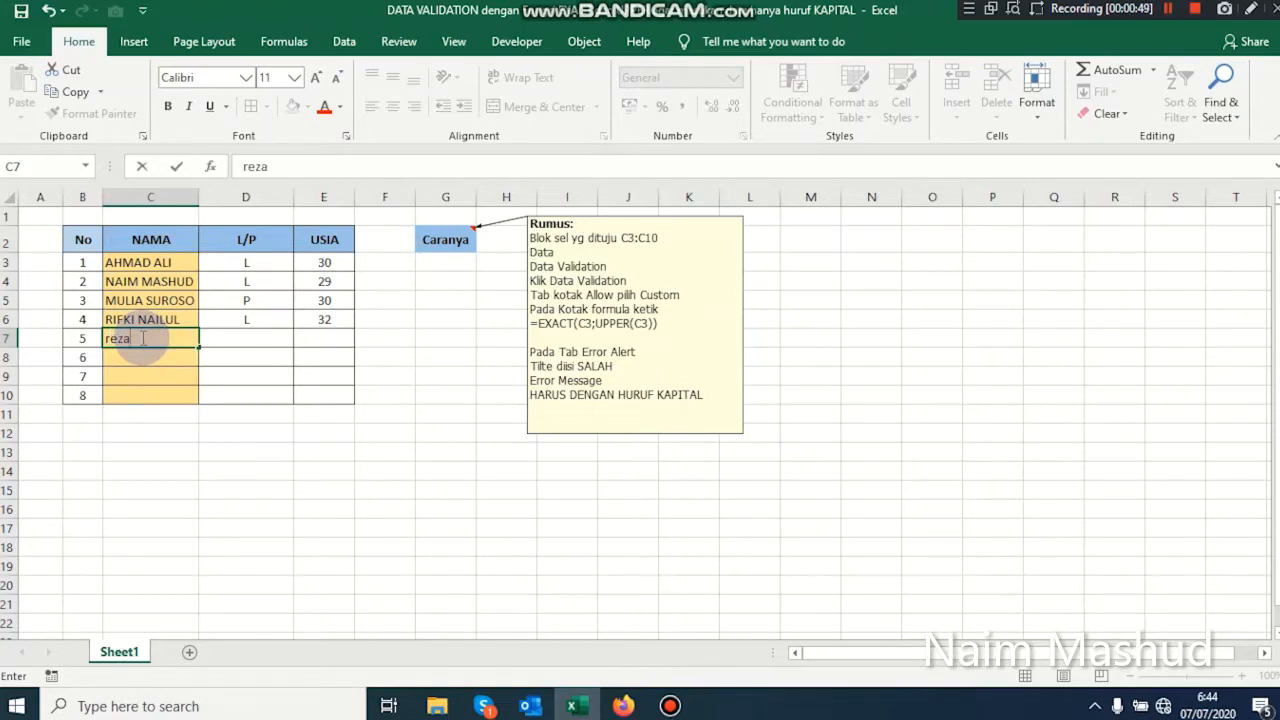
text(eza)
key(Return)
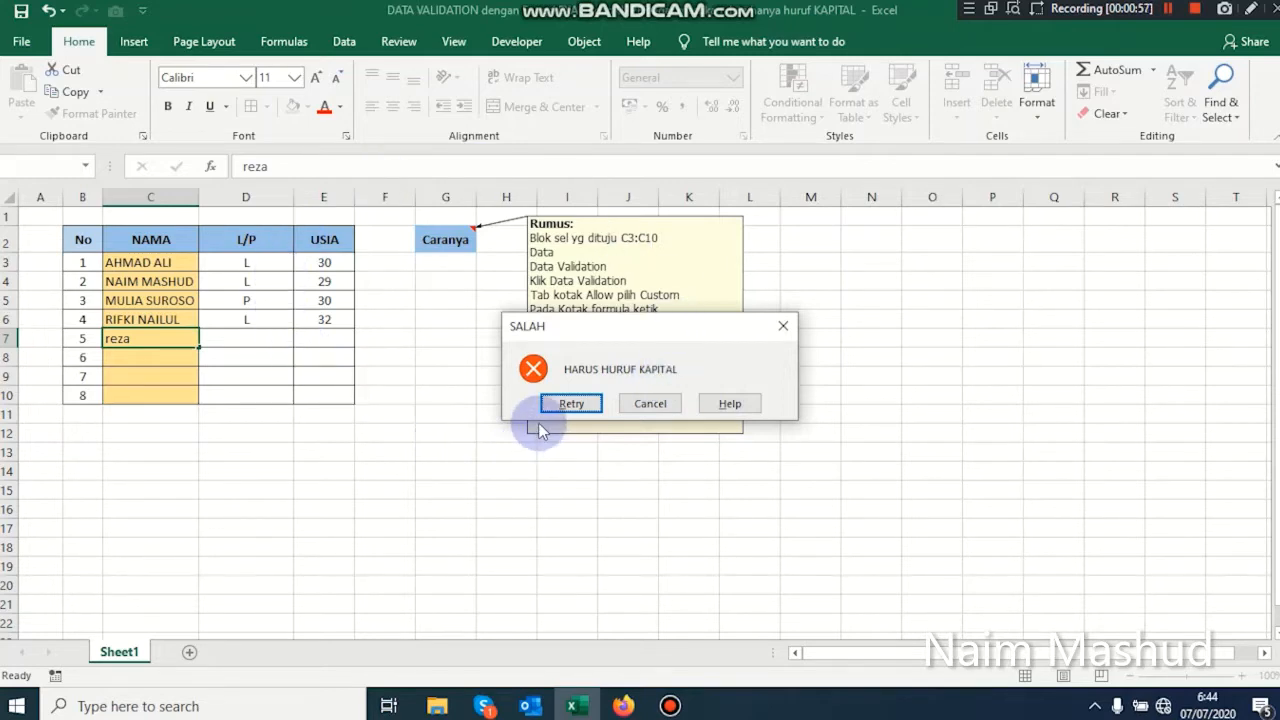
- Retry the C7 entry with the name in capital letters, then clear the cell
click(590, 411)
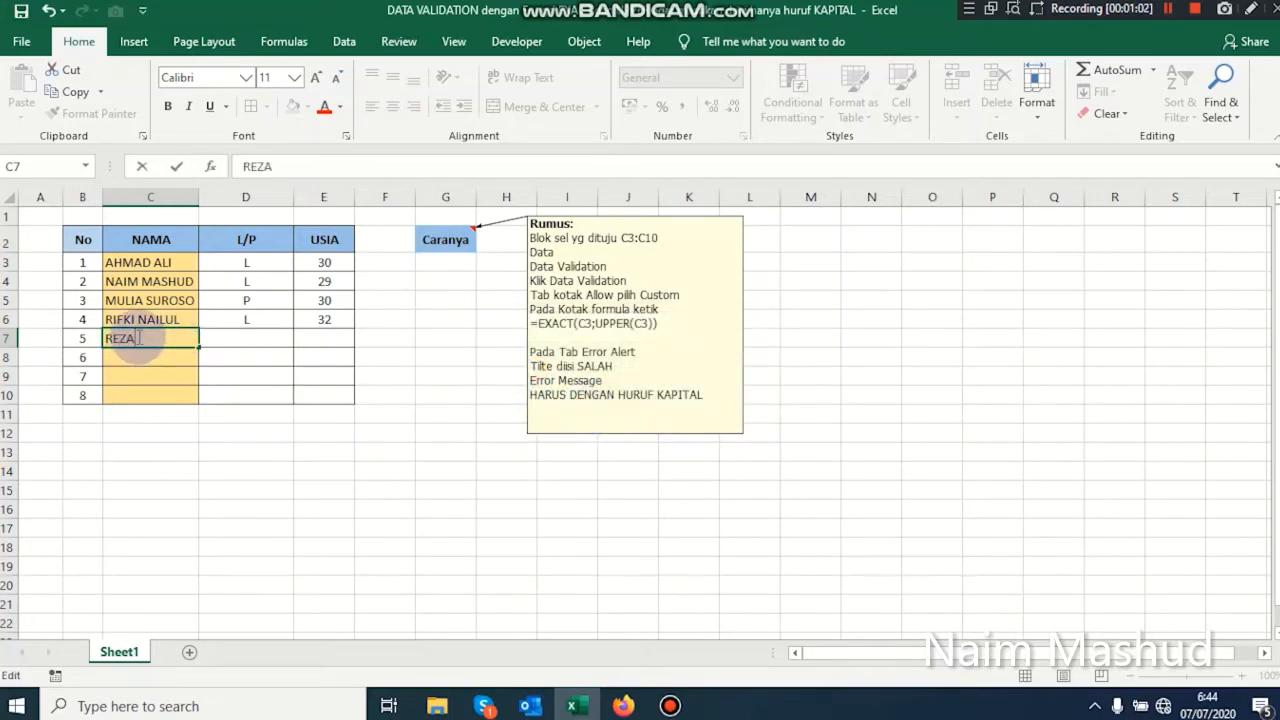
click(188, 372)
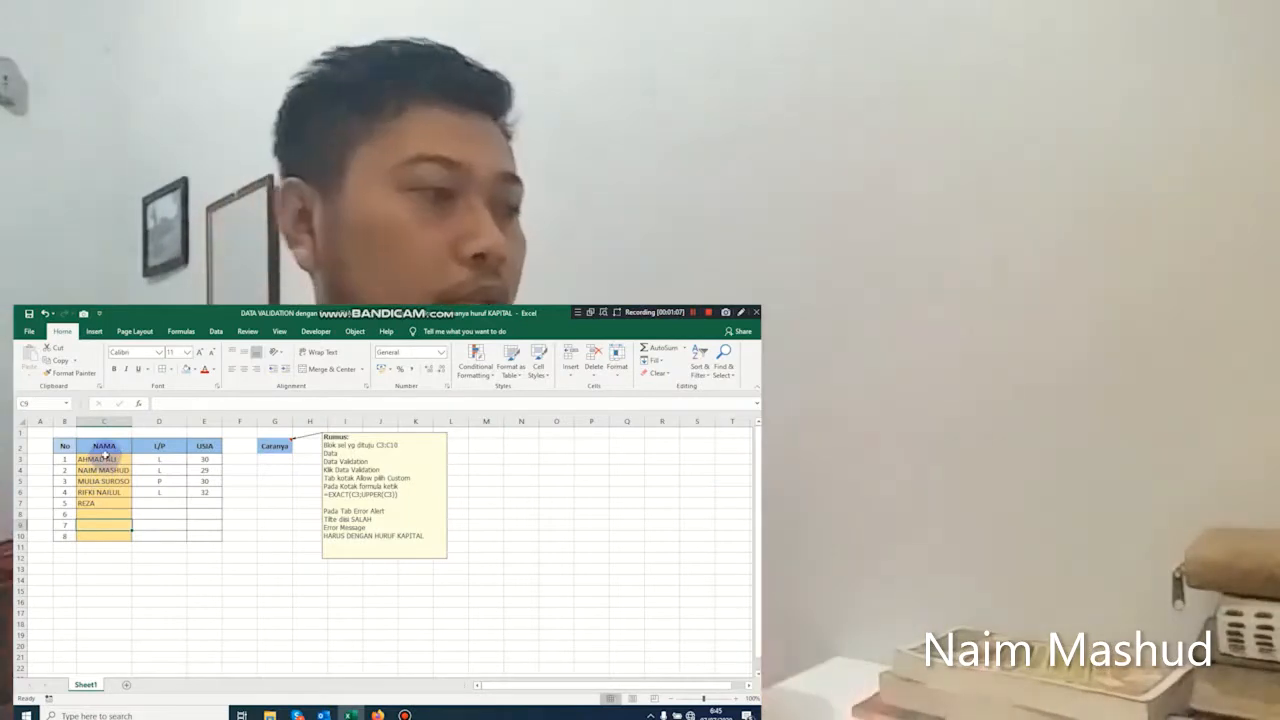
click(88, 505)
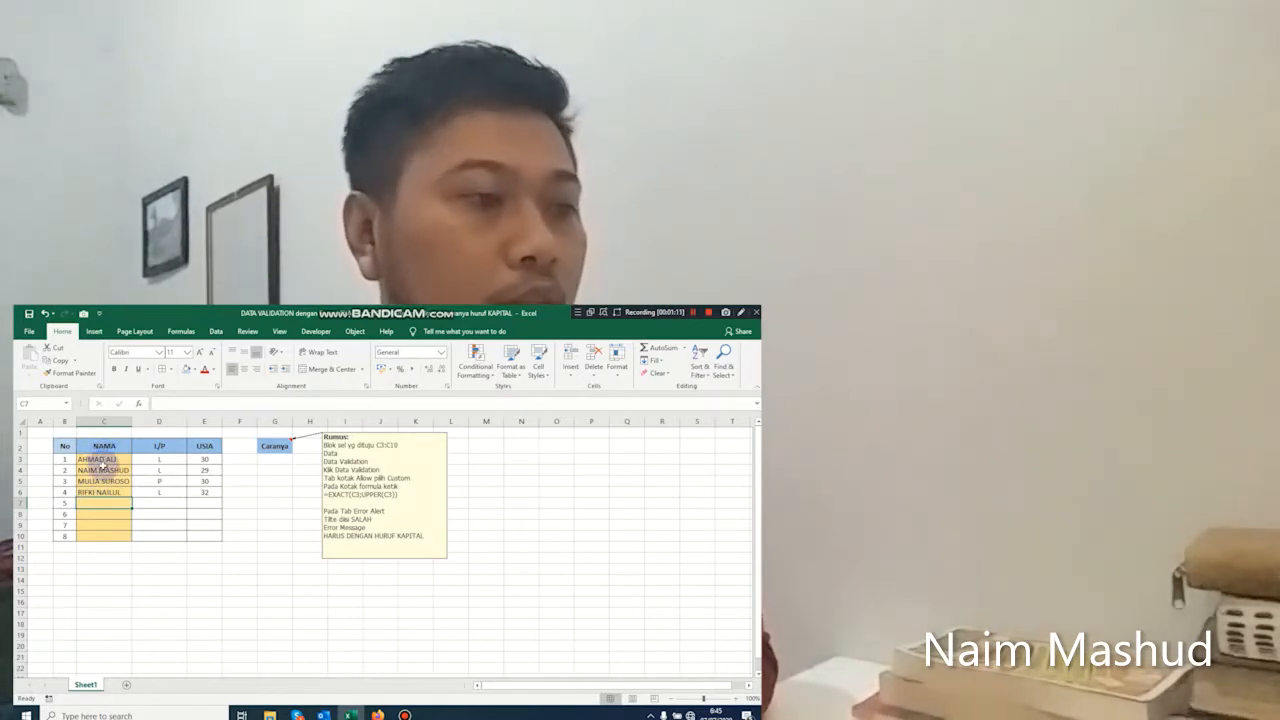
- Set up a Custom data validation rule for C3:C10 with the formula =EXACT(C3;UPPER(C3))
drag(103, 459, 101, 532)
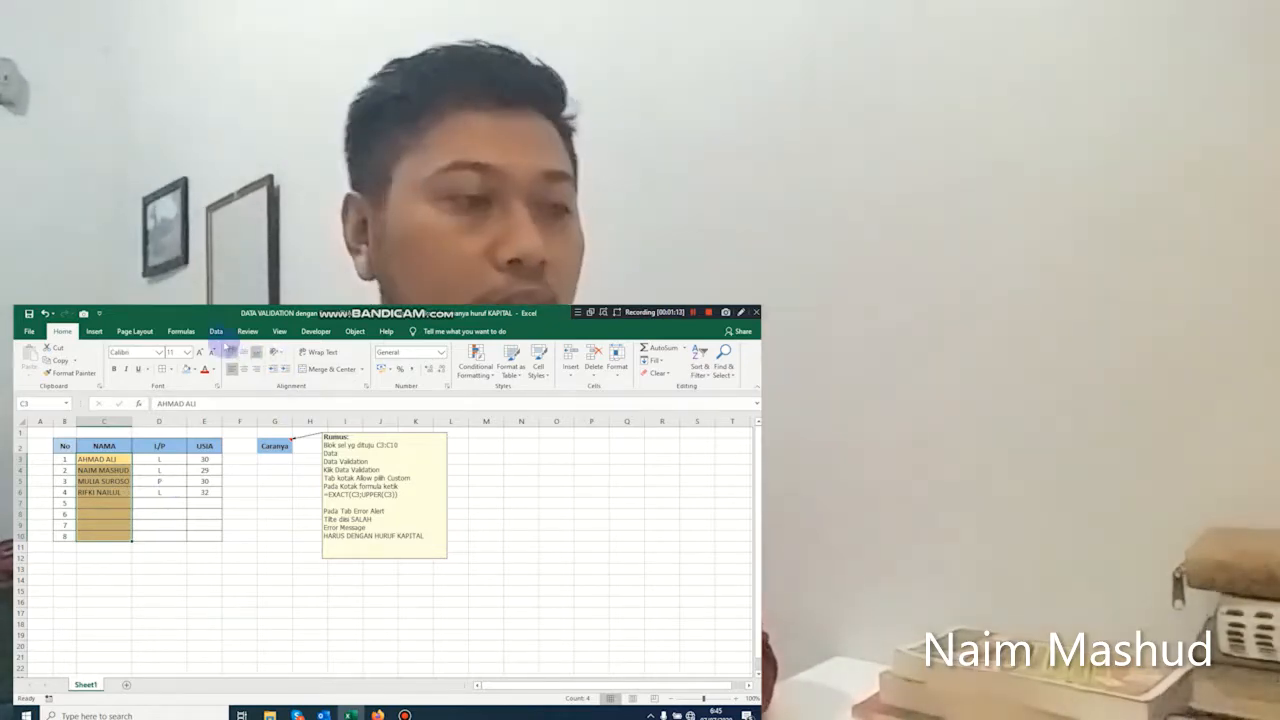
click(217, 332)
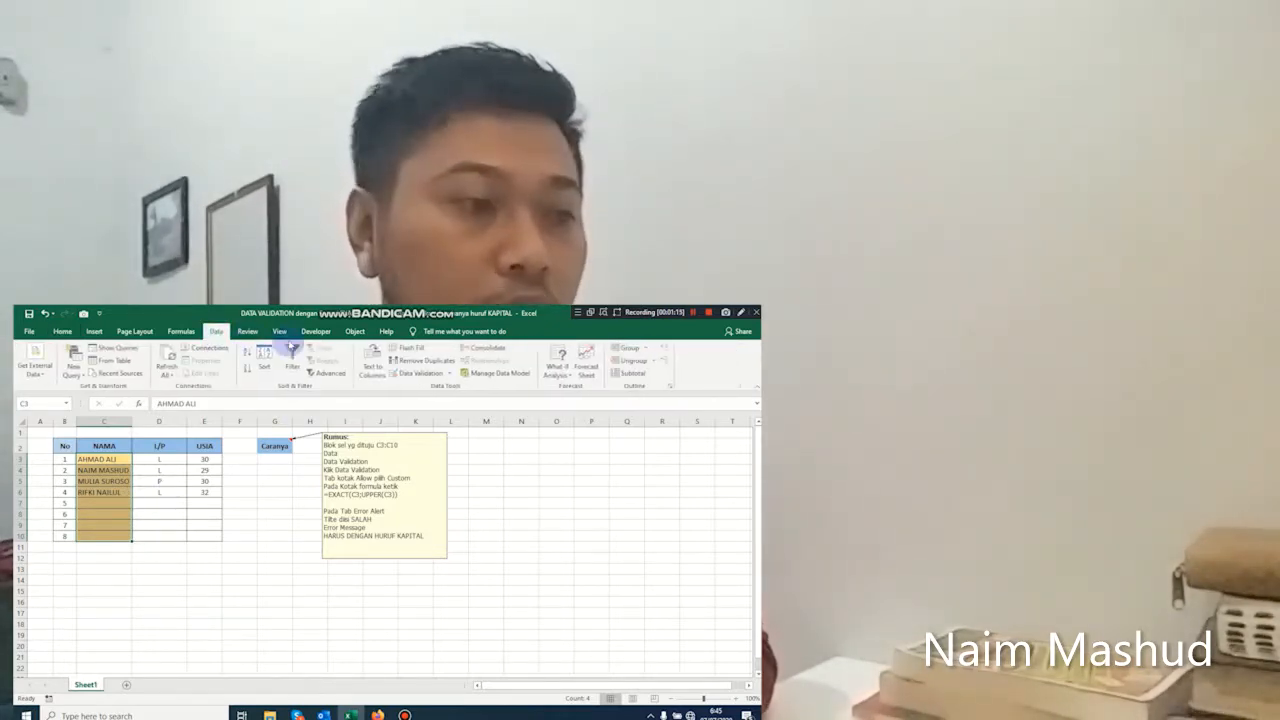
click(412, 375)
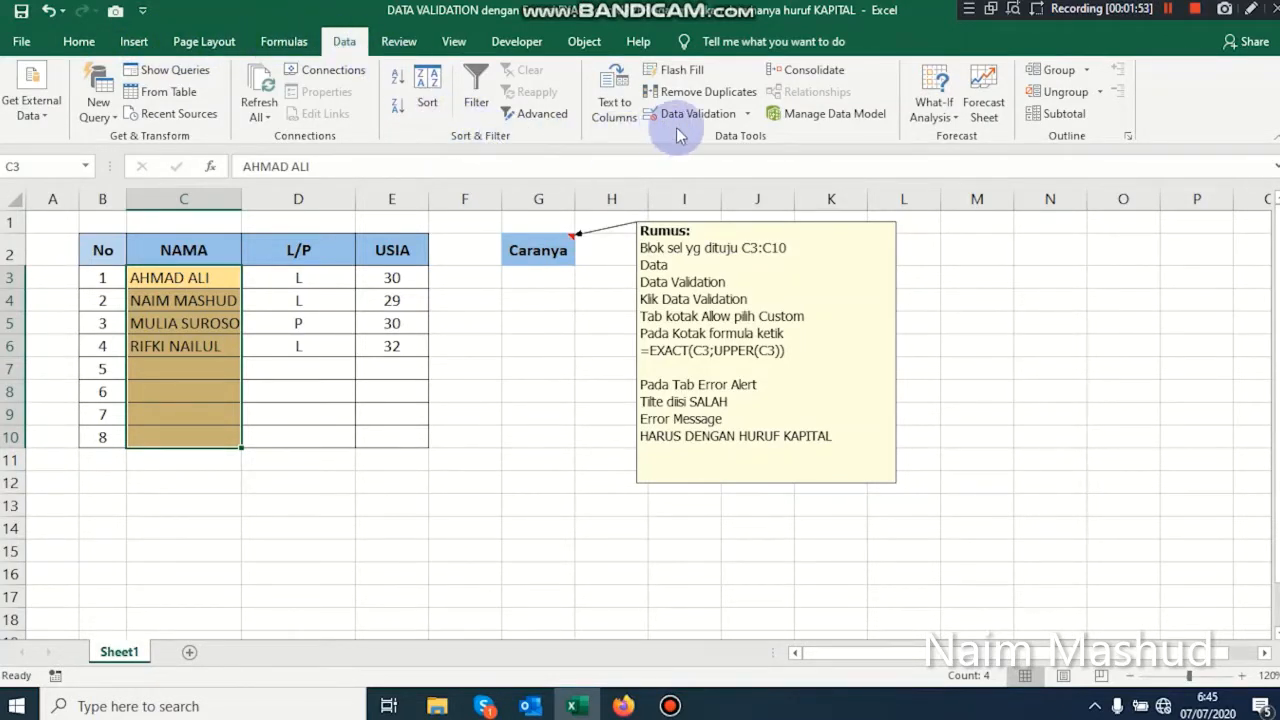
click(750, 115)
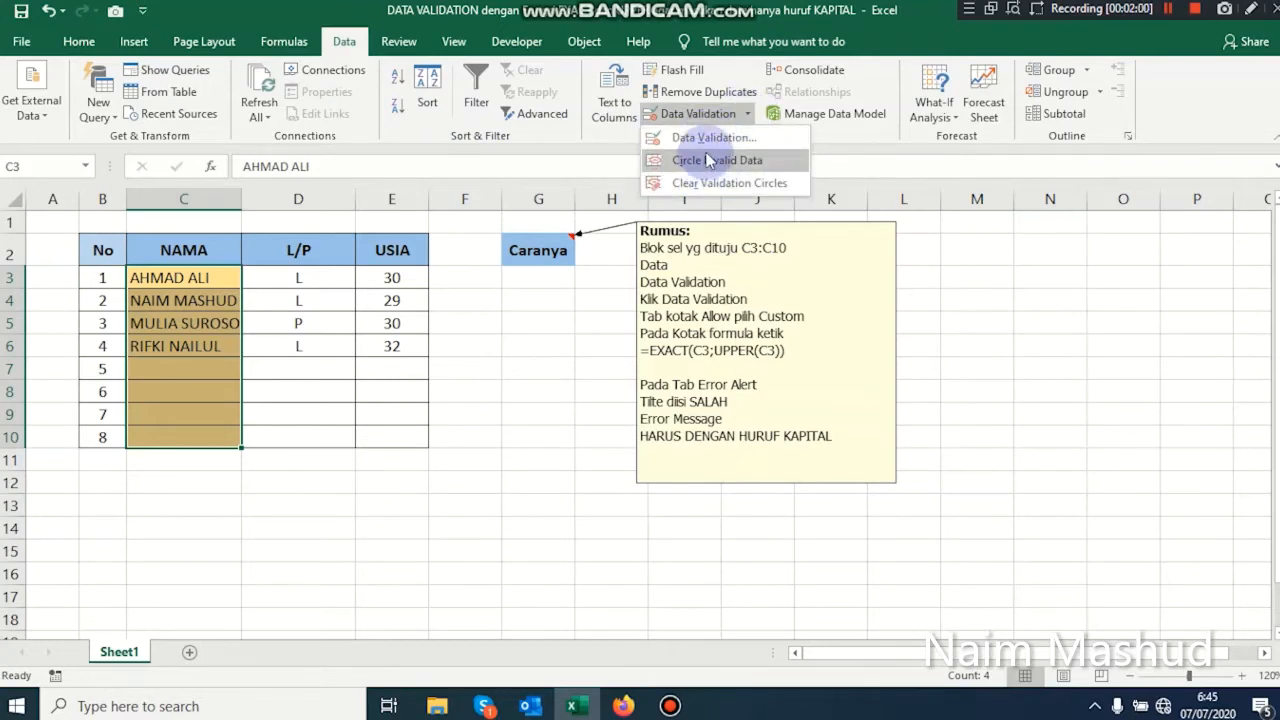
click(710, 140)
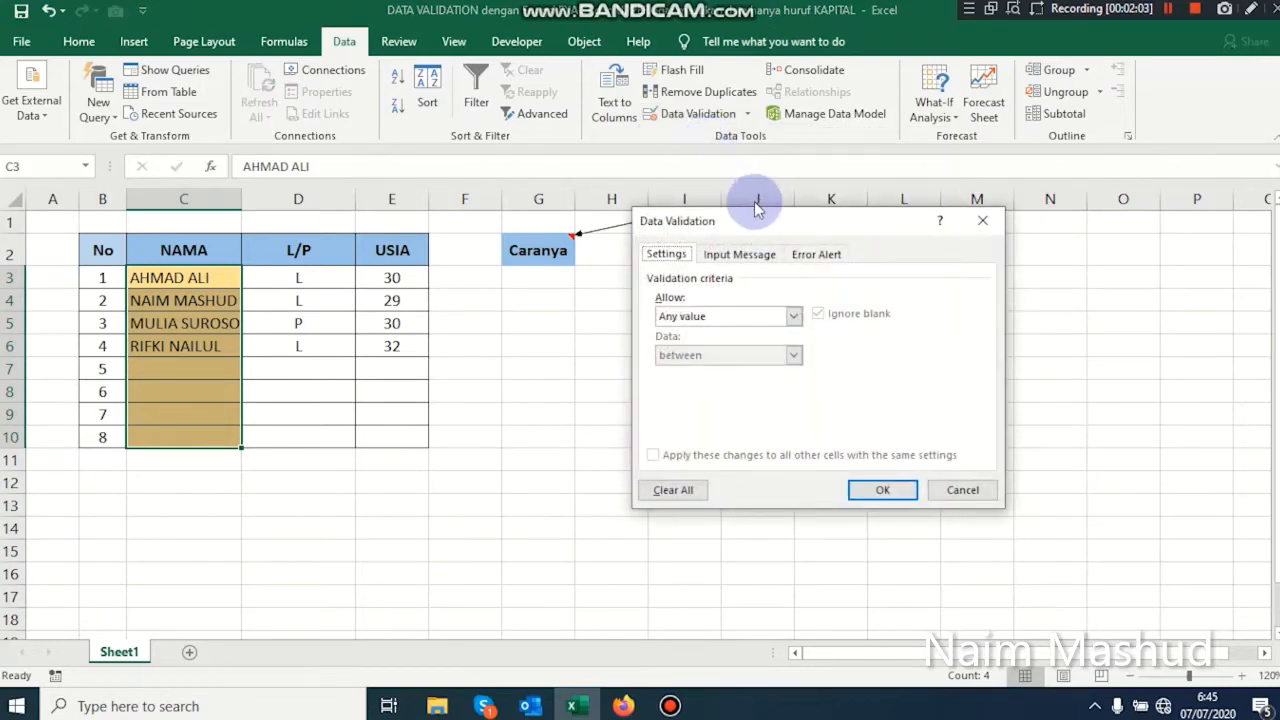
drag(755, 220, 990, 217)
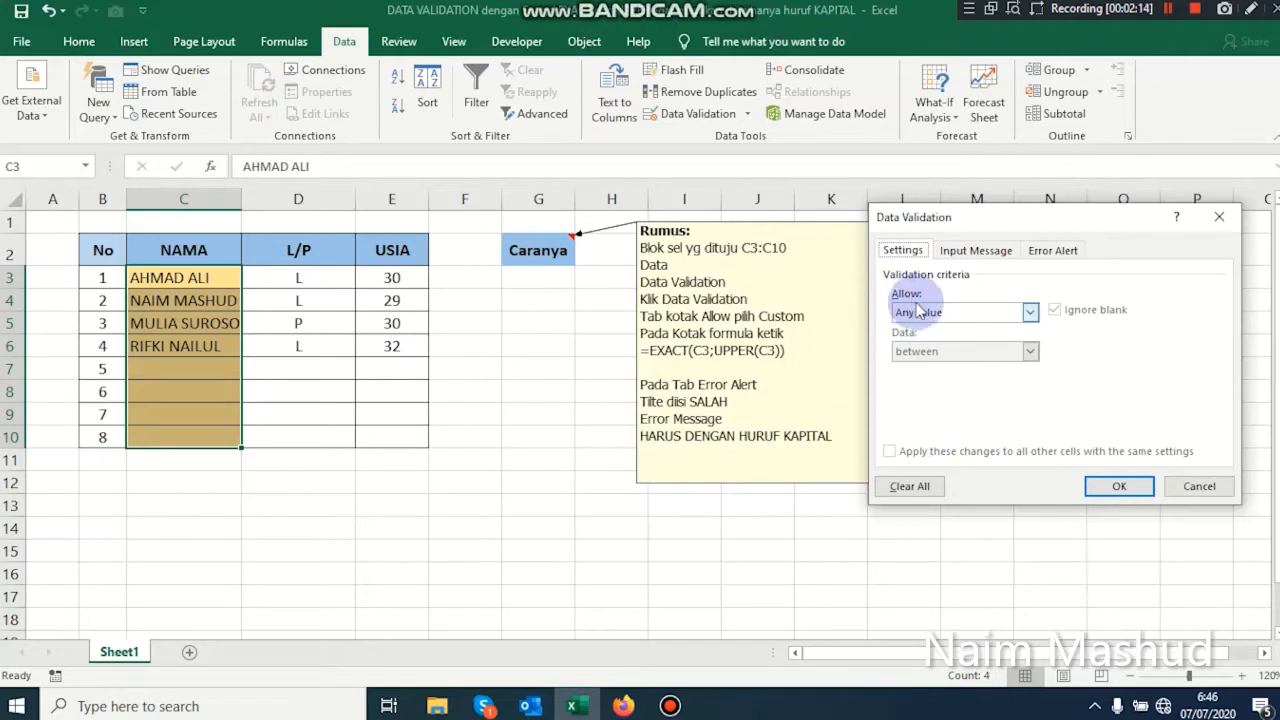
click(1029, 313)
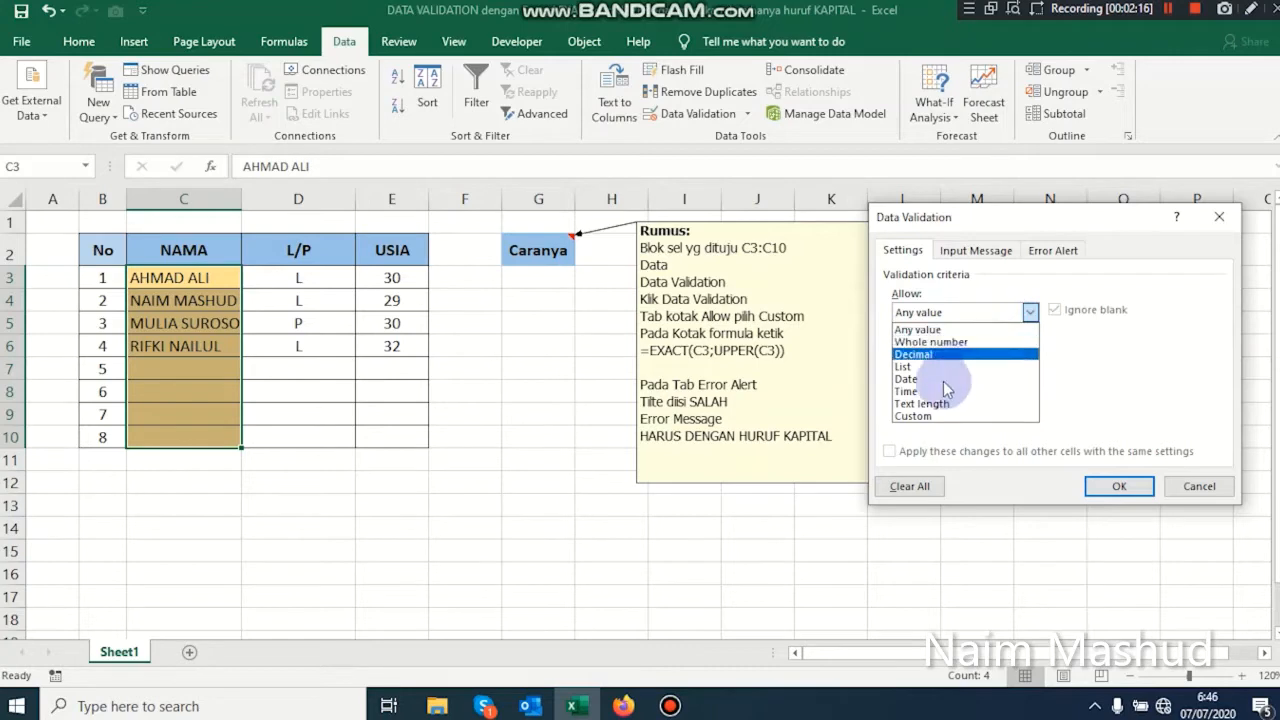
click(913, 416)
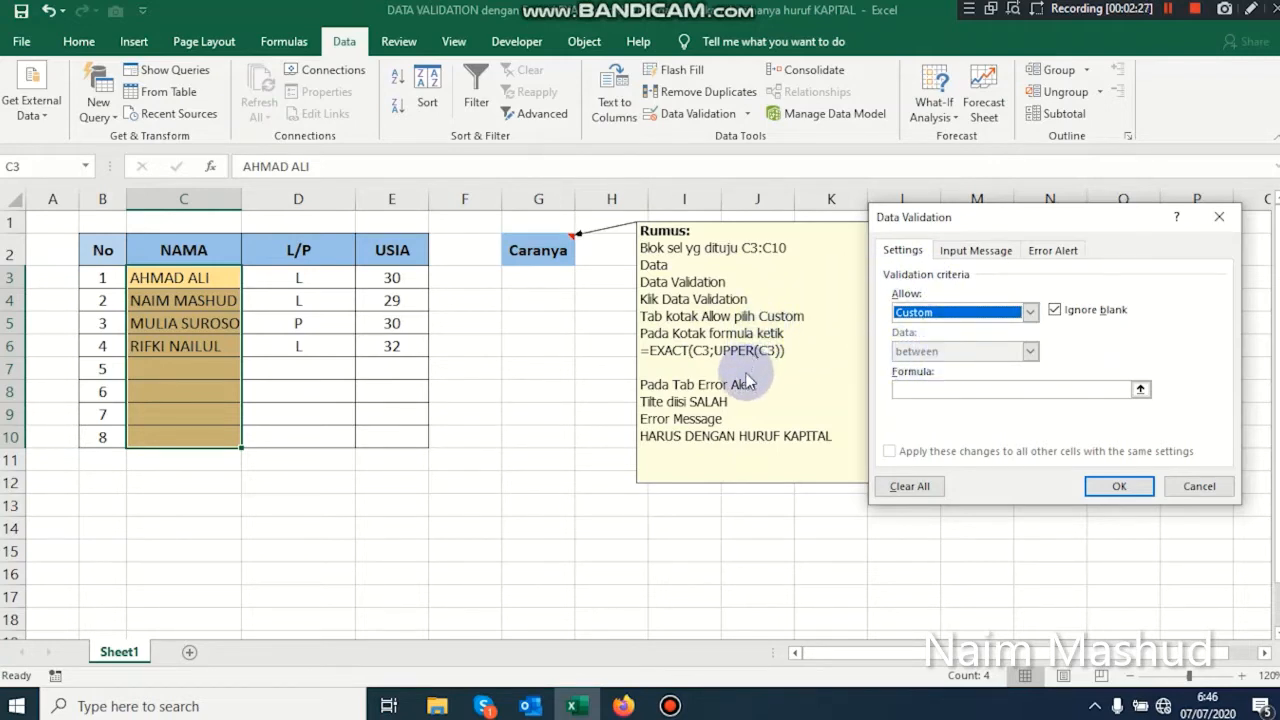
click(937, 390)
text(=EXACT(C3;UPPER(C3)
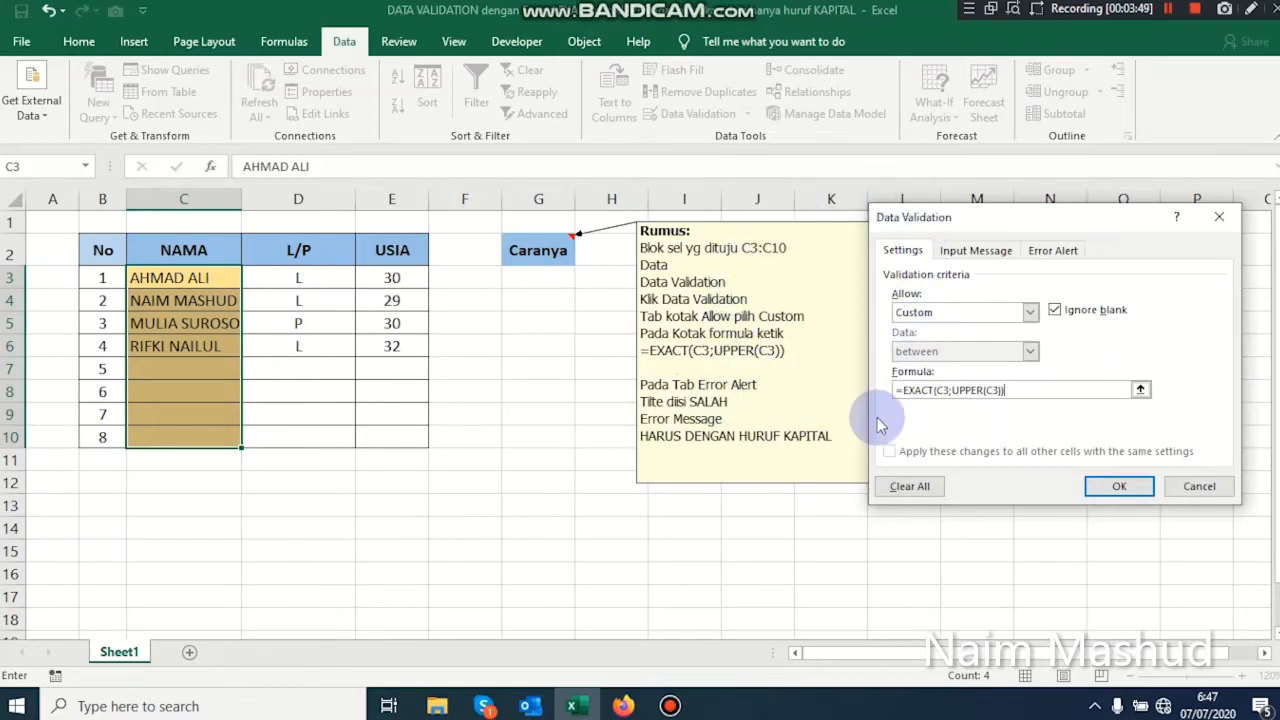
- Give the rule an error alert titled SALAH with the message HARUS DENGAN HURUF KAPITAL, and apply the validation
click(1056, 250)
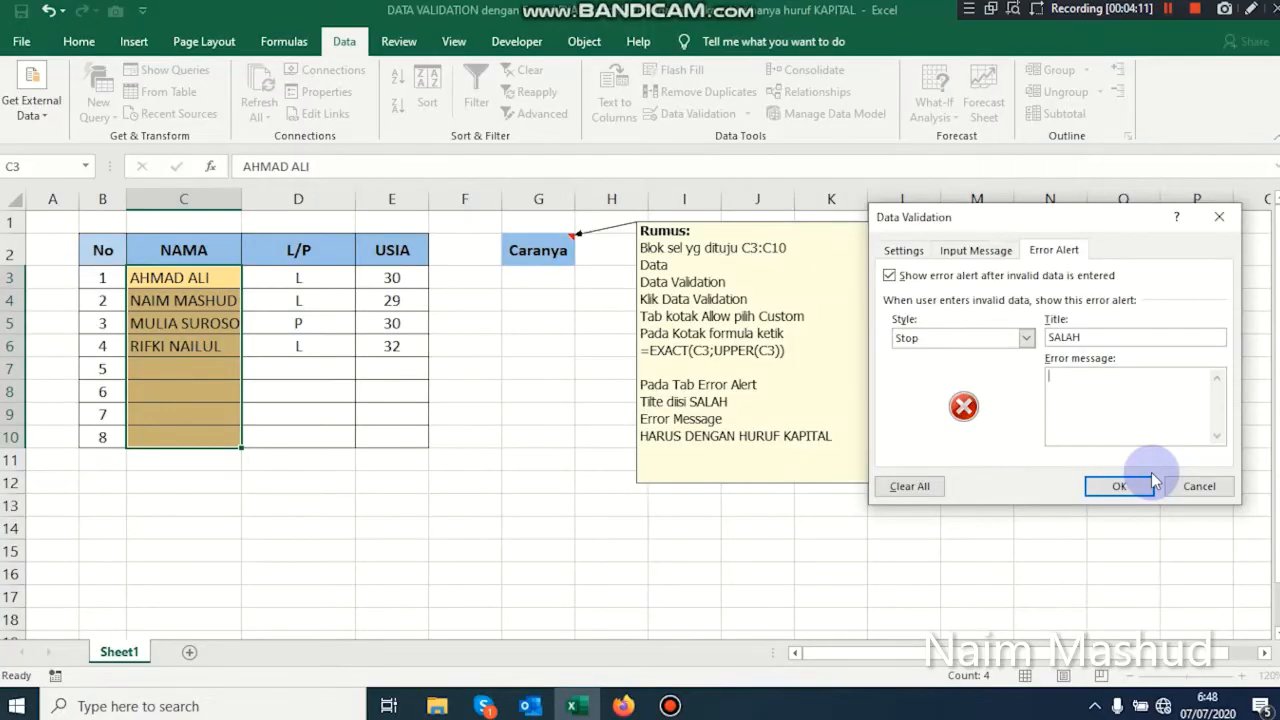
text(HARUS DENGAN HURUF KAPITAL)
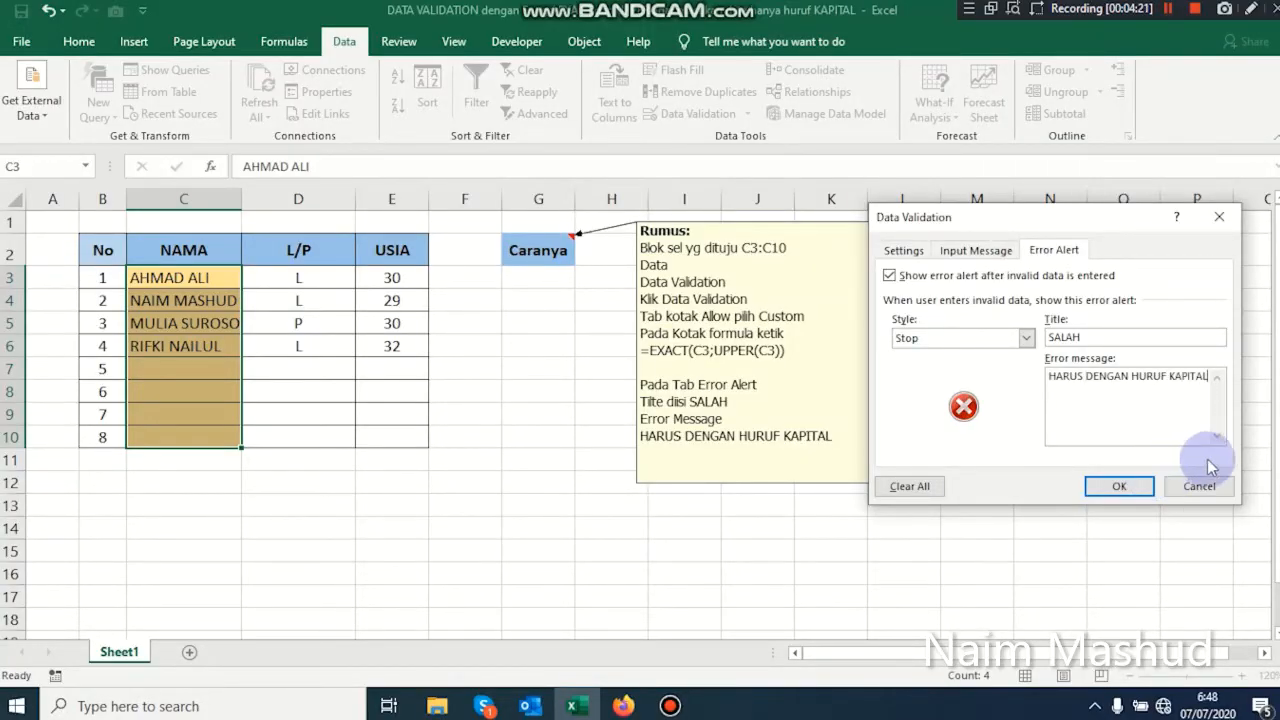
click(1120, 487)
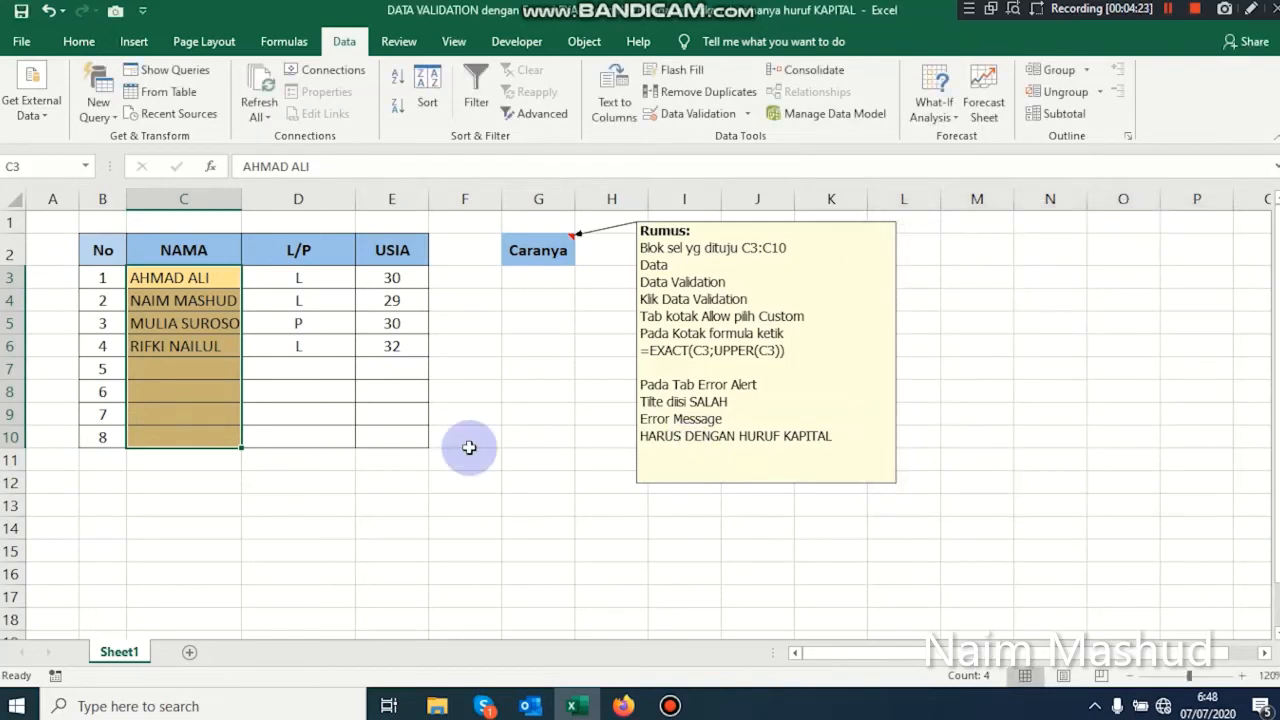
- Test the new validation with a lowercase name in C7 and discard the entry
click(190, 371)
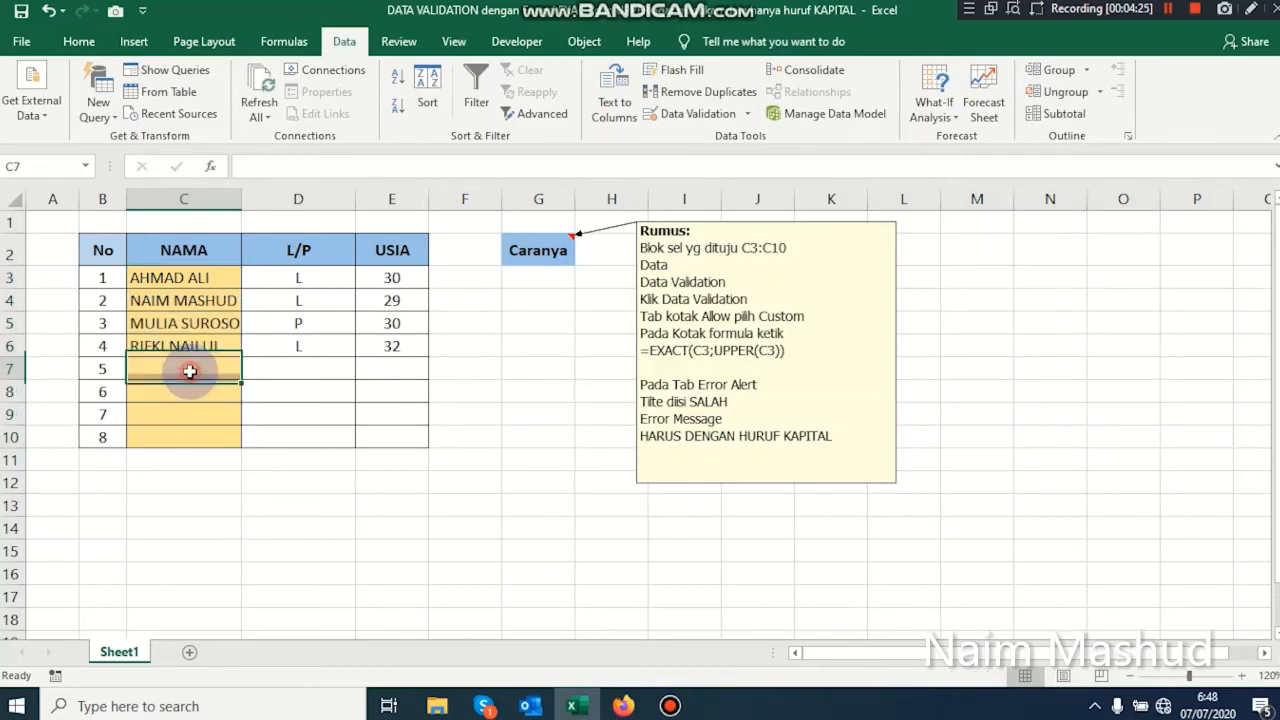
text(RE)
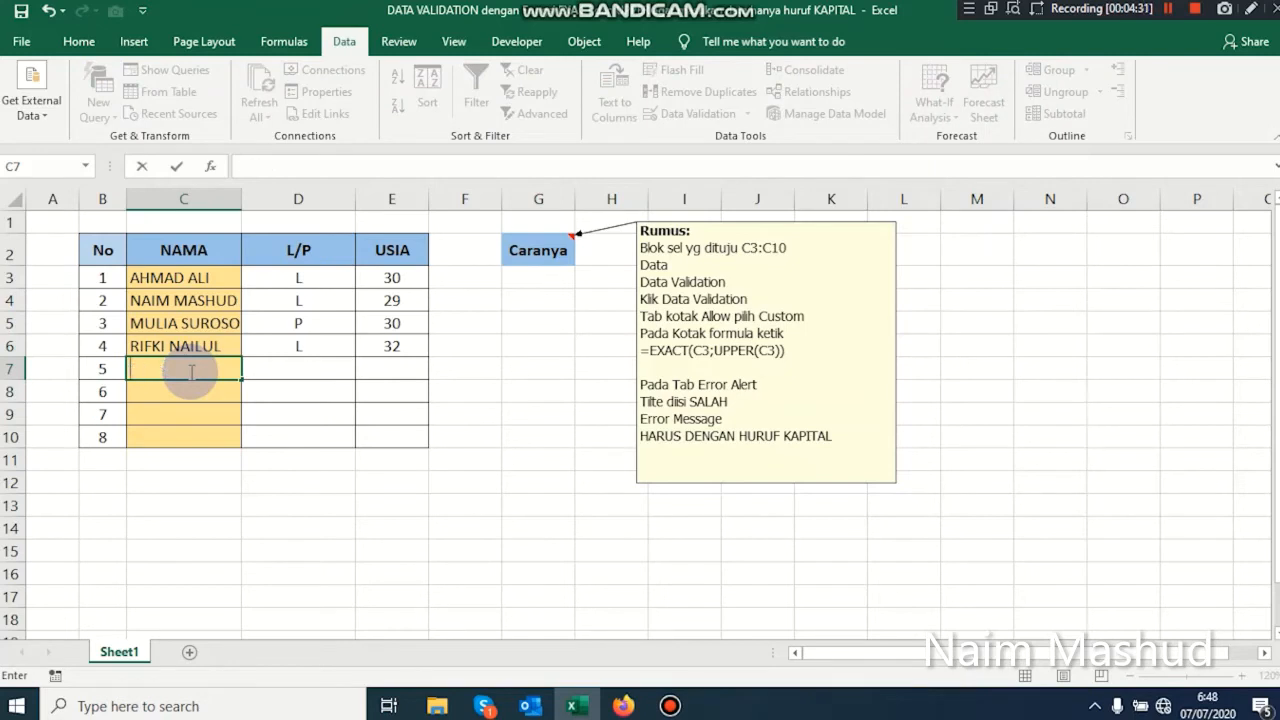
text(reza)
key(Return)
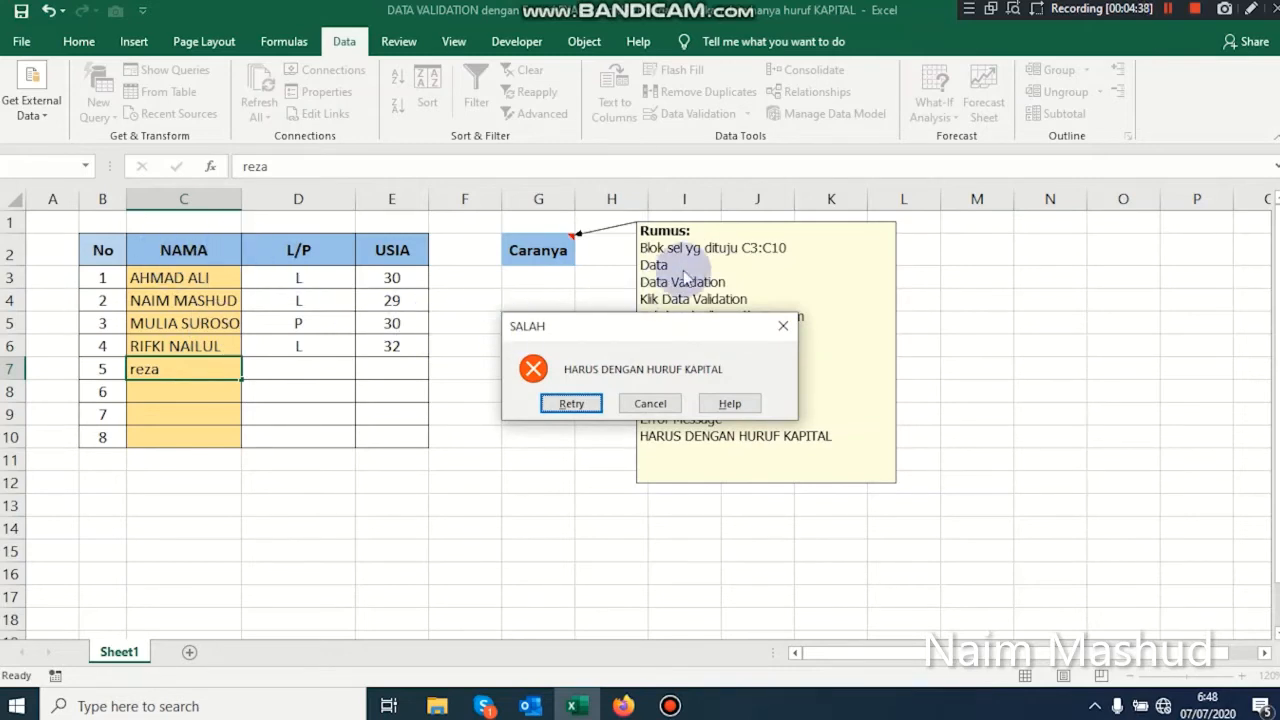
click(784, 332)
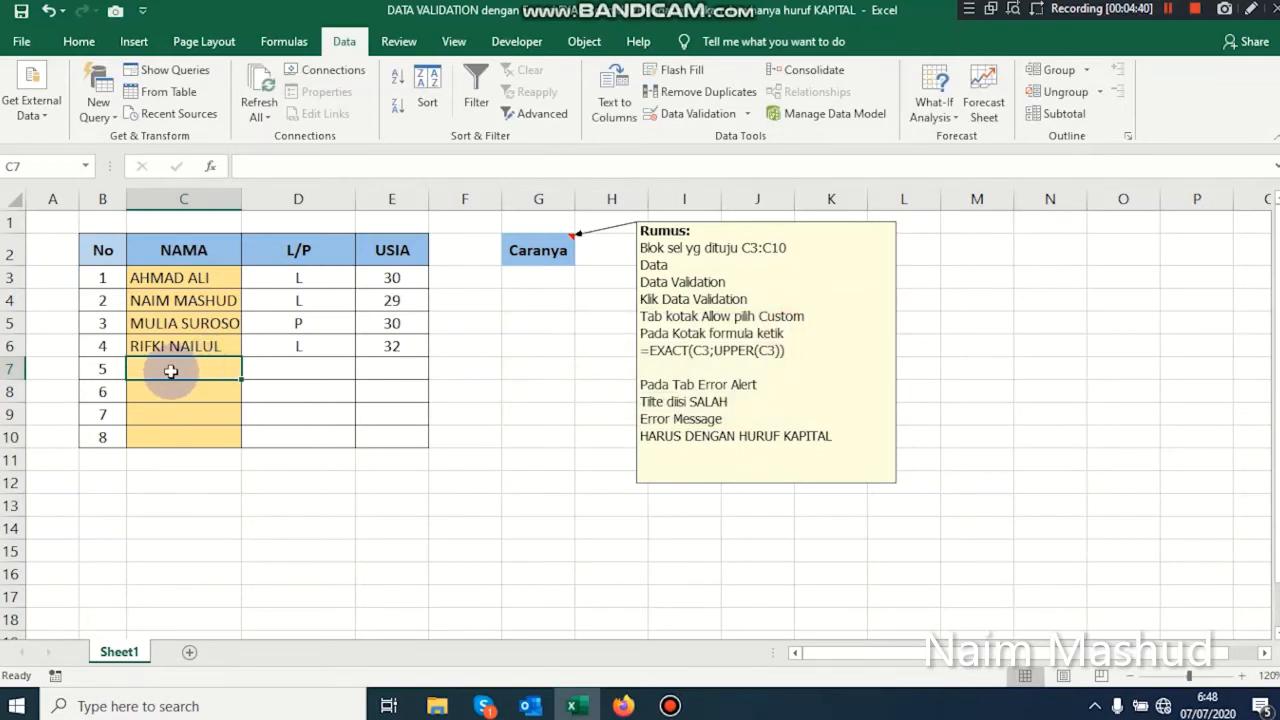
- Try a different lowercase name in C7, then retry it in capital letters
text(riyan)
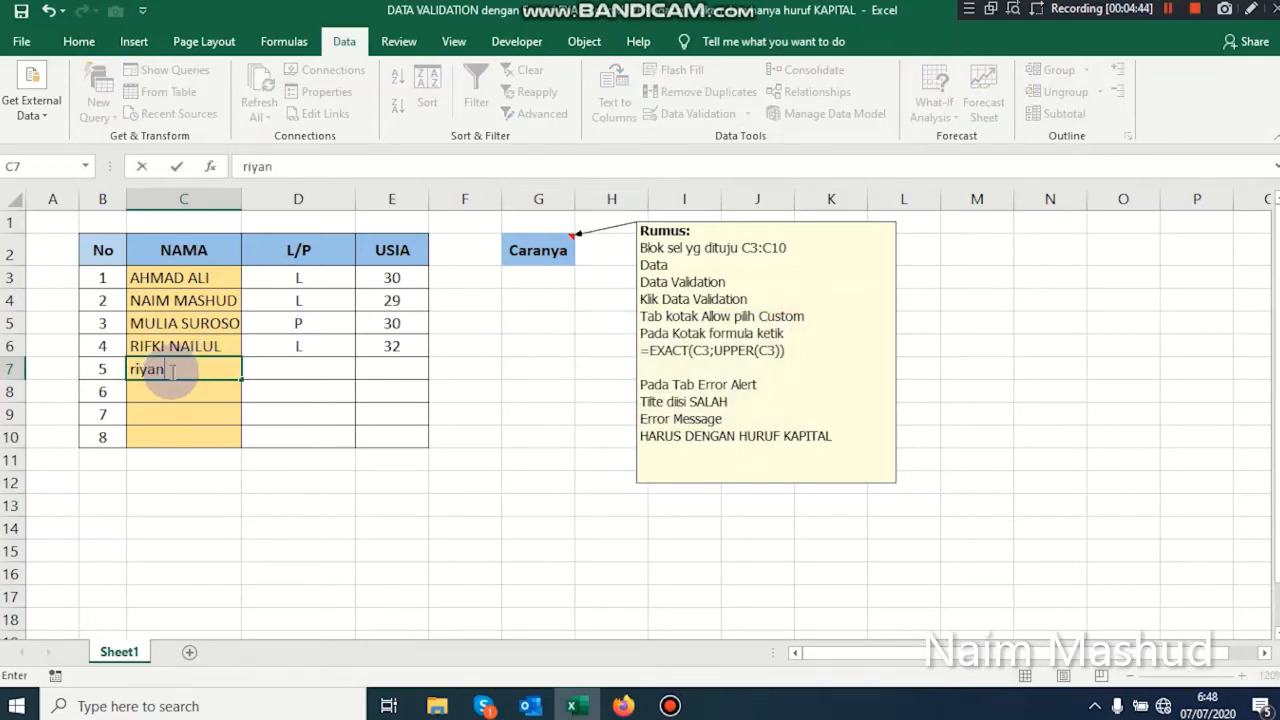
key(Return)
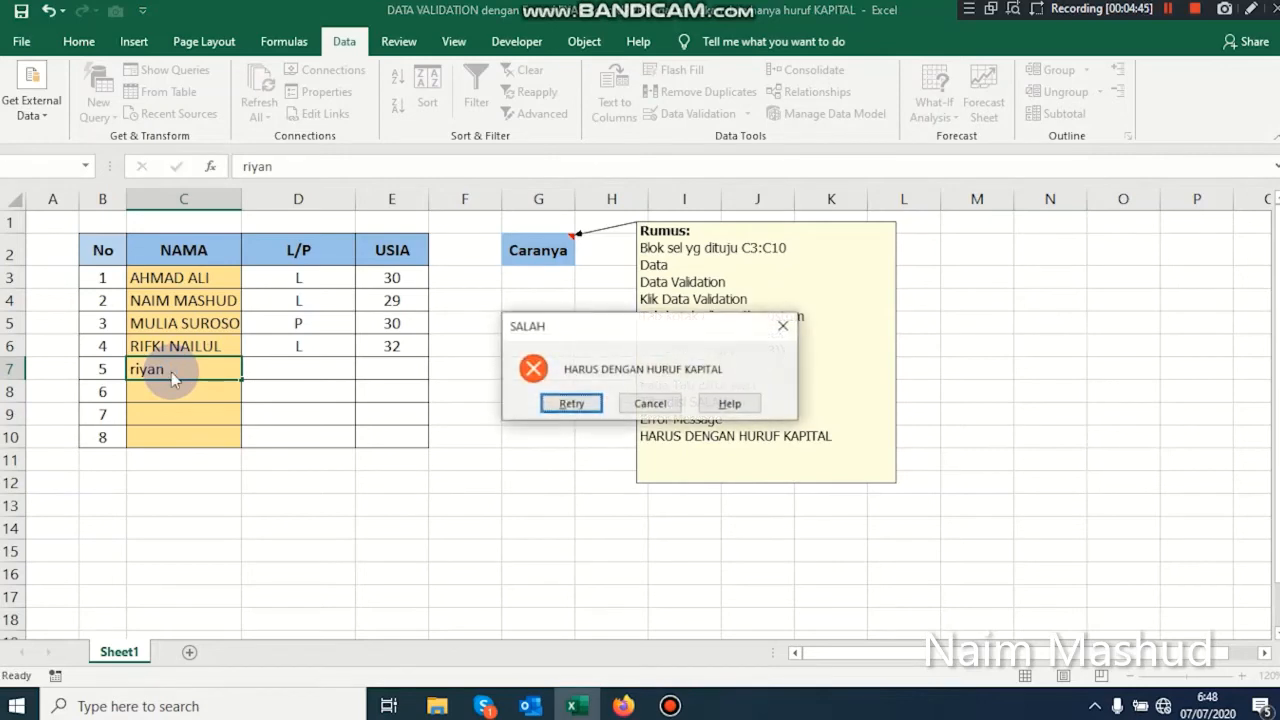
click(553, 405)
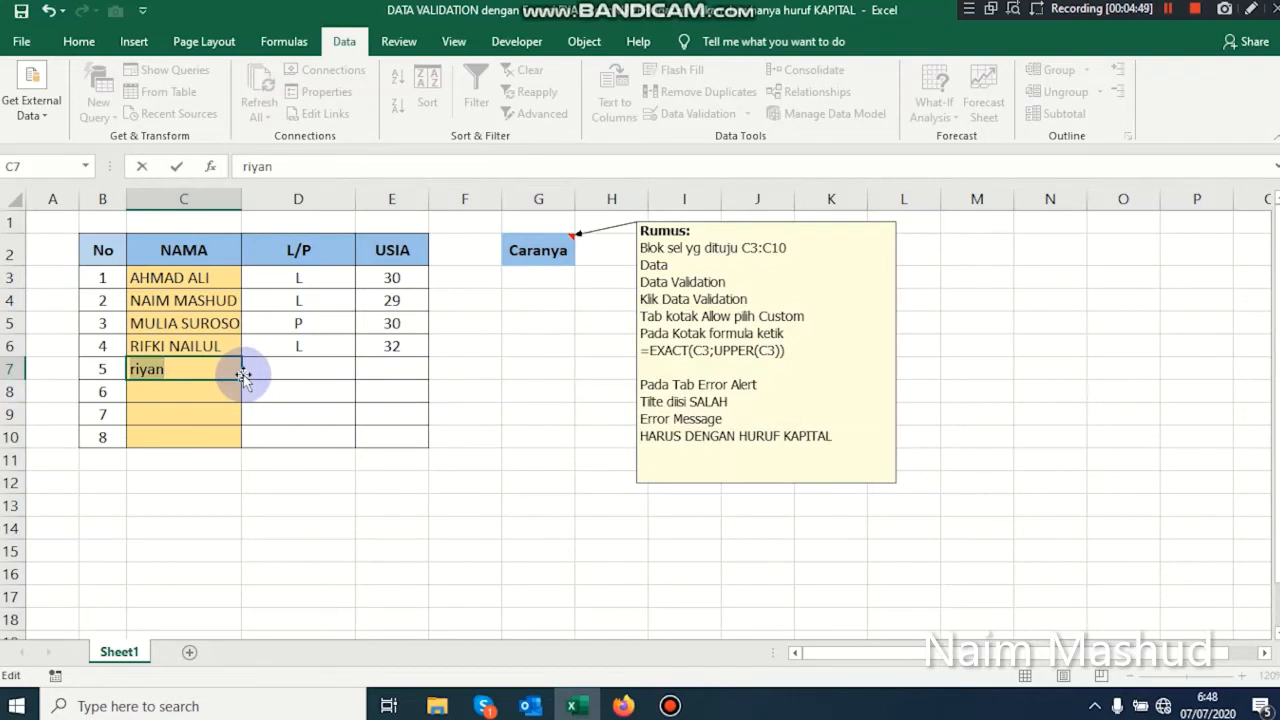
text(RIYAN)
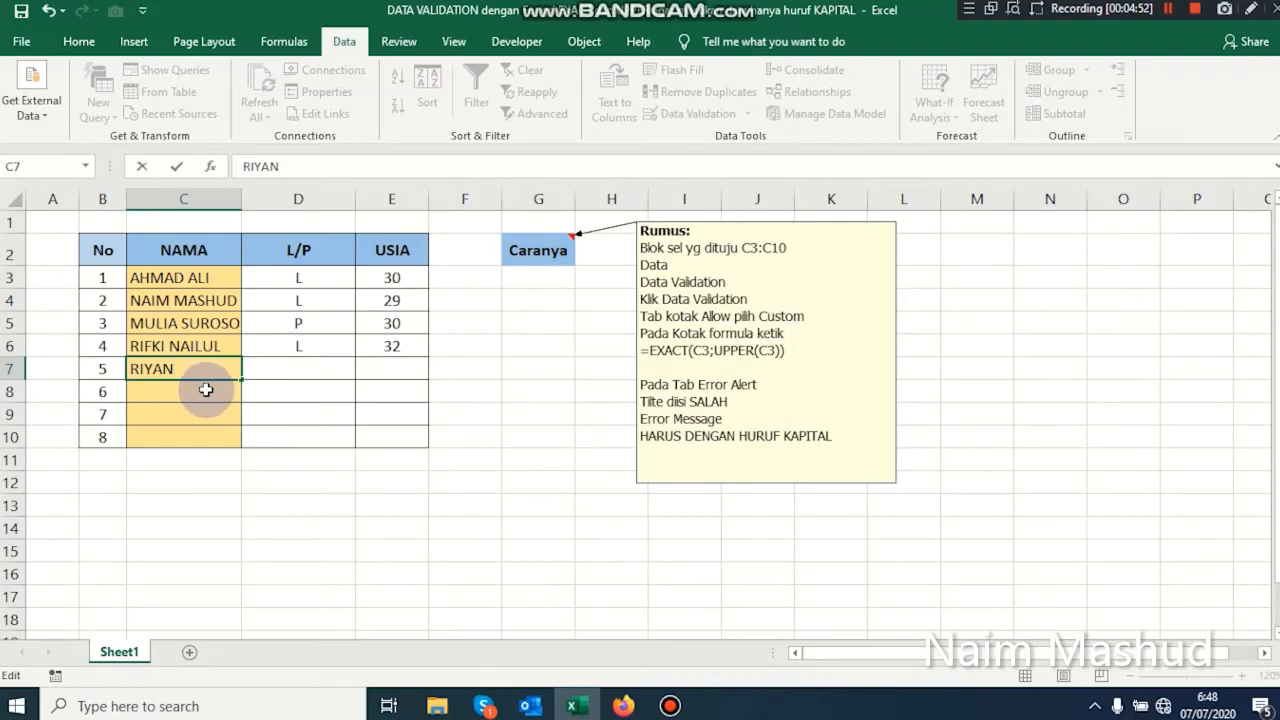
key(Return)
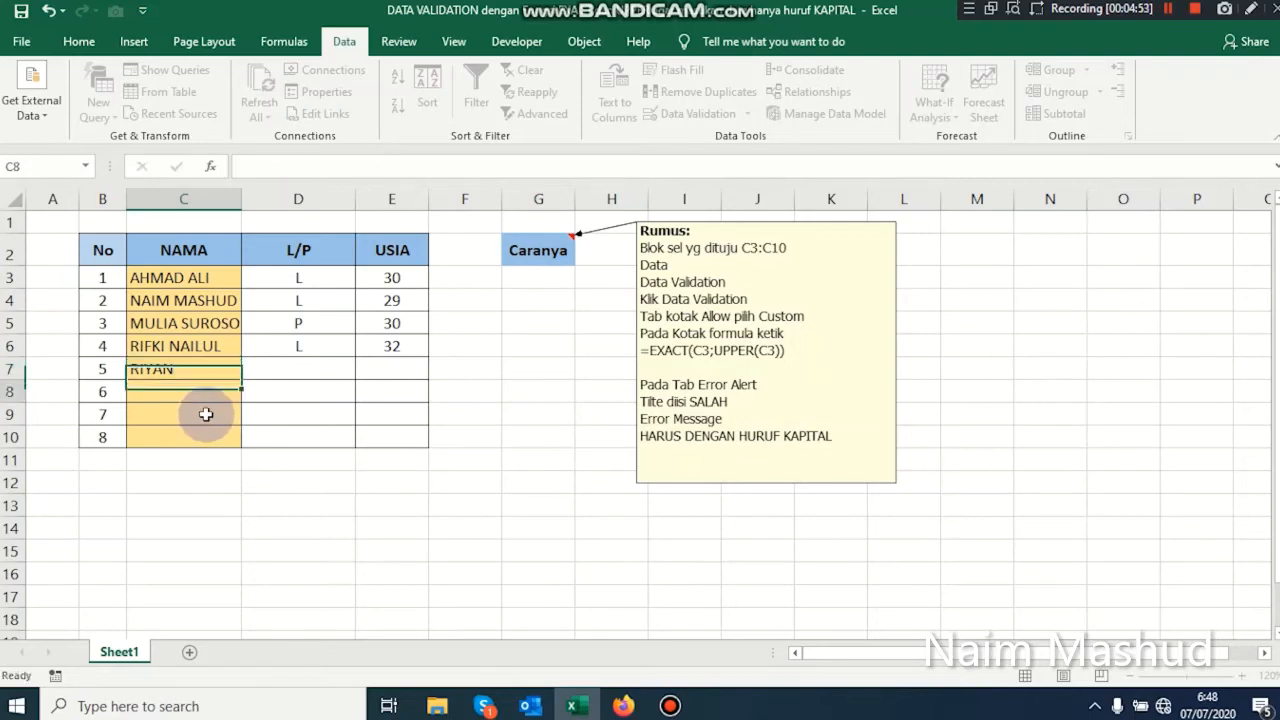
- Enter a second name in capital letters in C8, then clear the test entries in C7:C8
text(REZA)
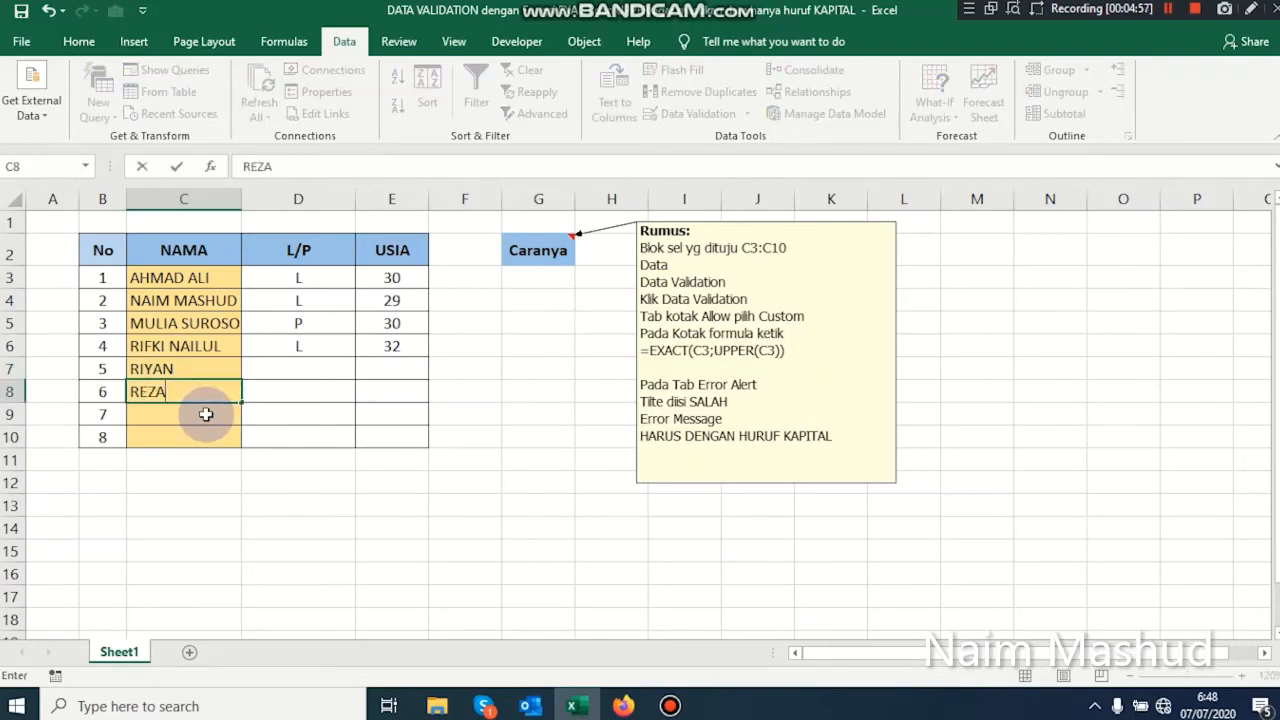
key(Return)
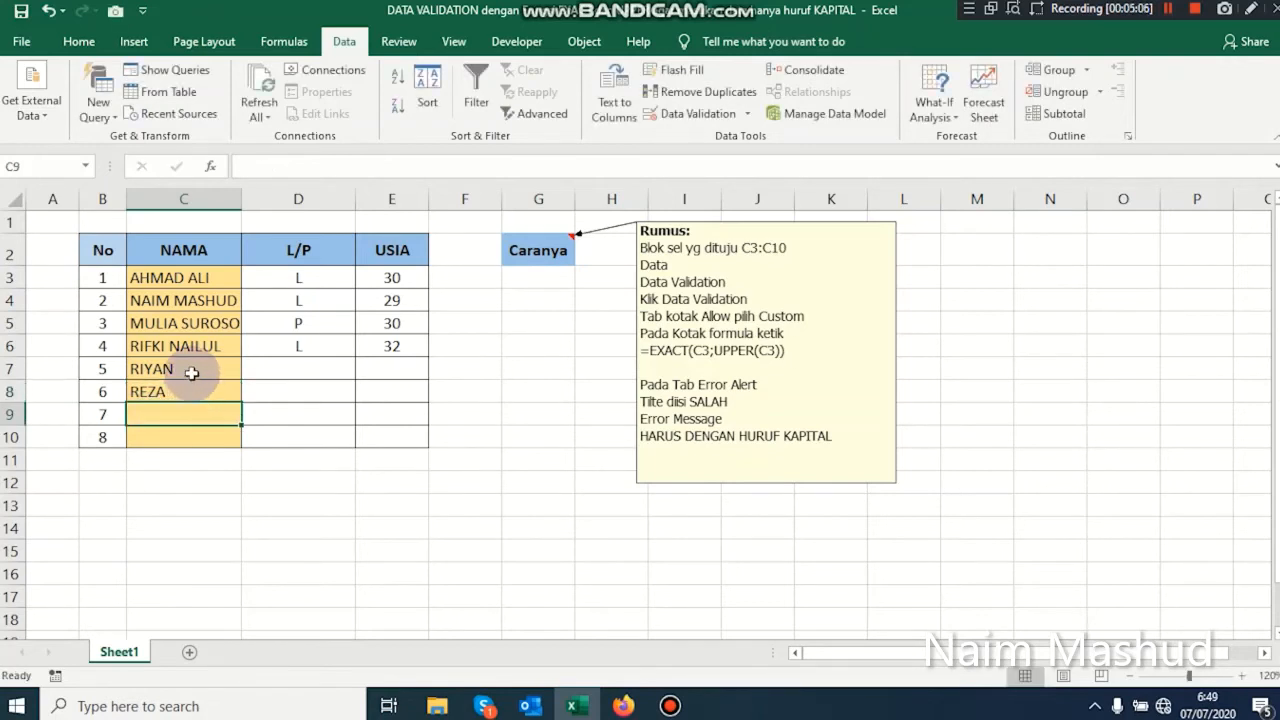
drag(191, 372, 193, 395)
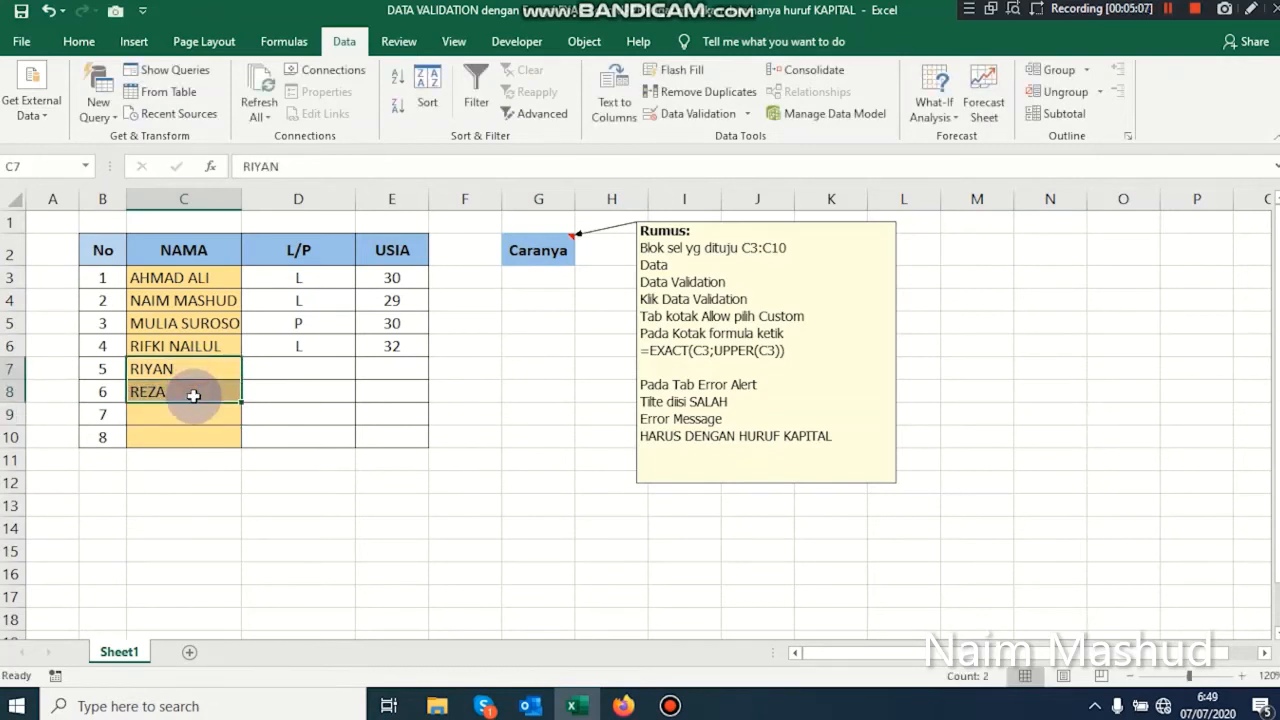
key(Delete)
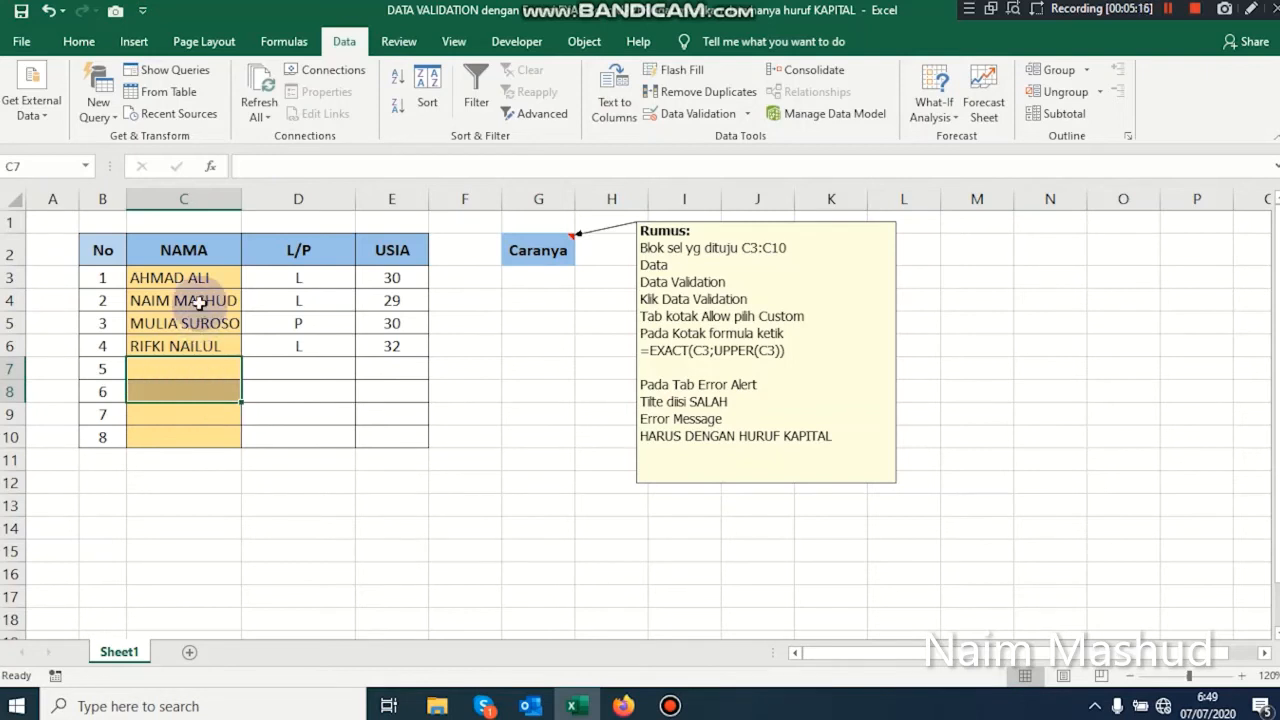
- Change the custom validation formula for C3:C10 to =EXACT(C3;LOWER(C3)) and apply it
drag(199, 278, 198, 431)
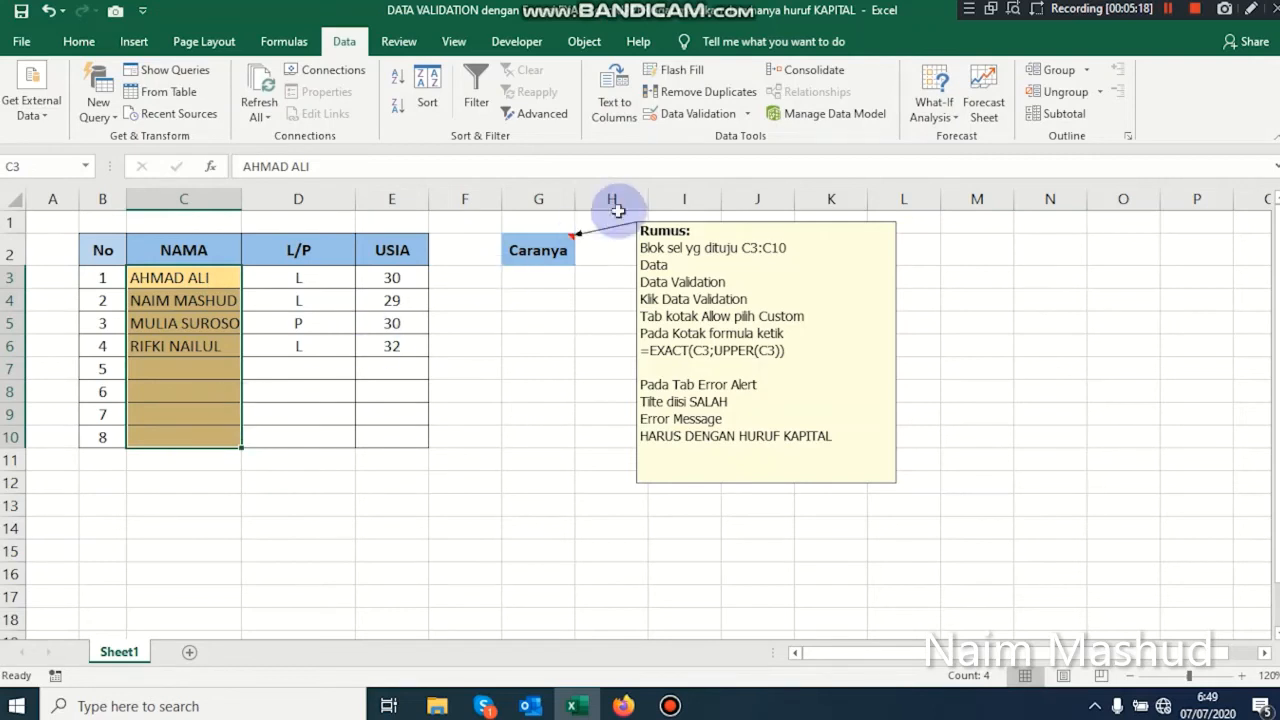
click(748, 115)
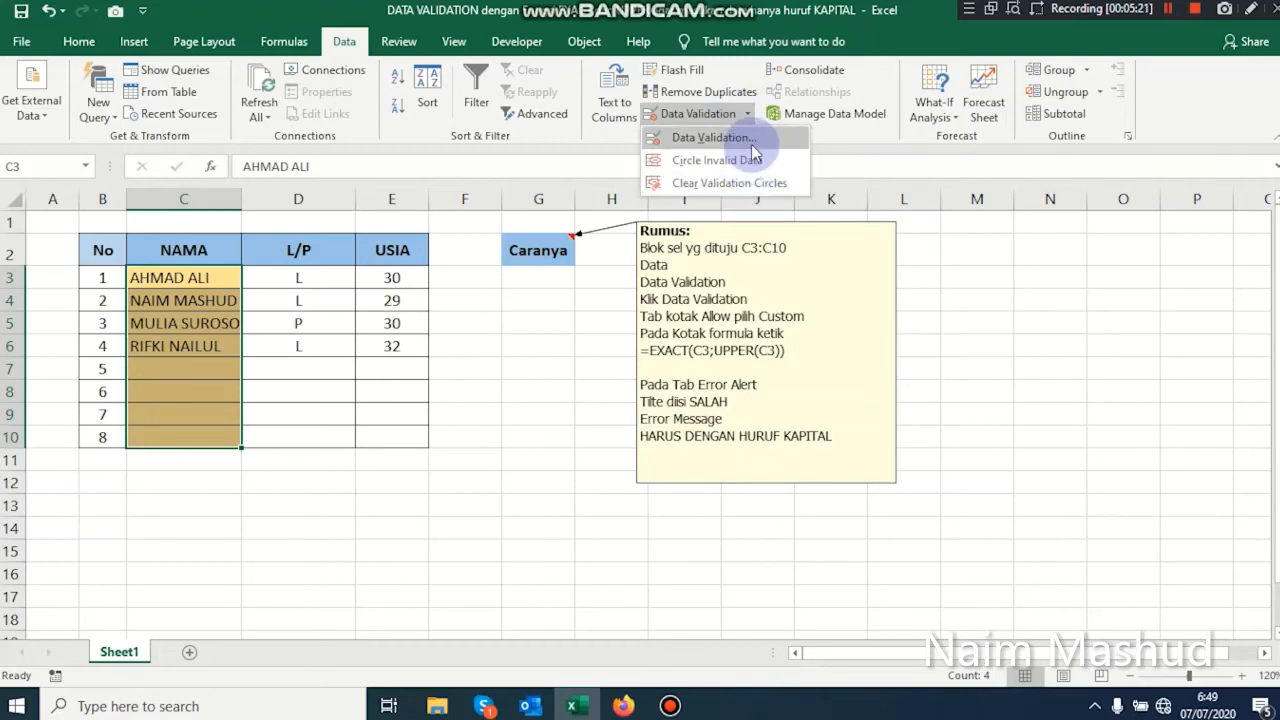
click(751, 142)
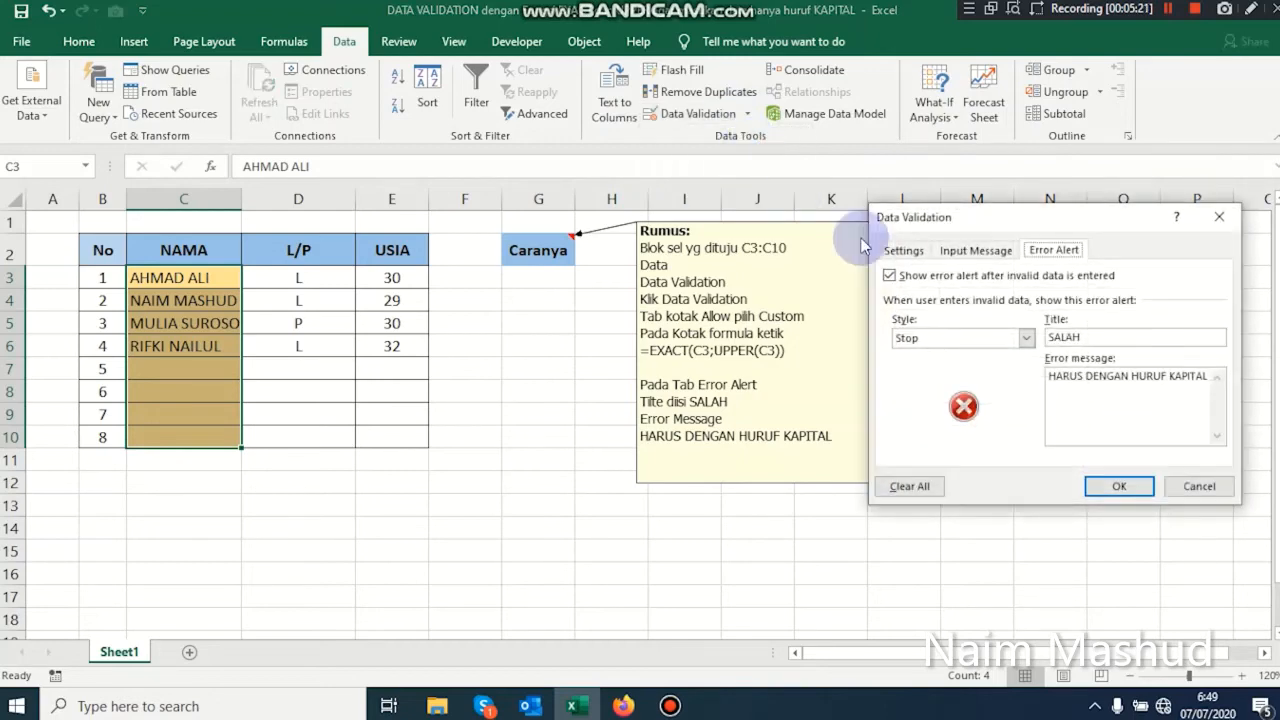
click(927, 251)
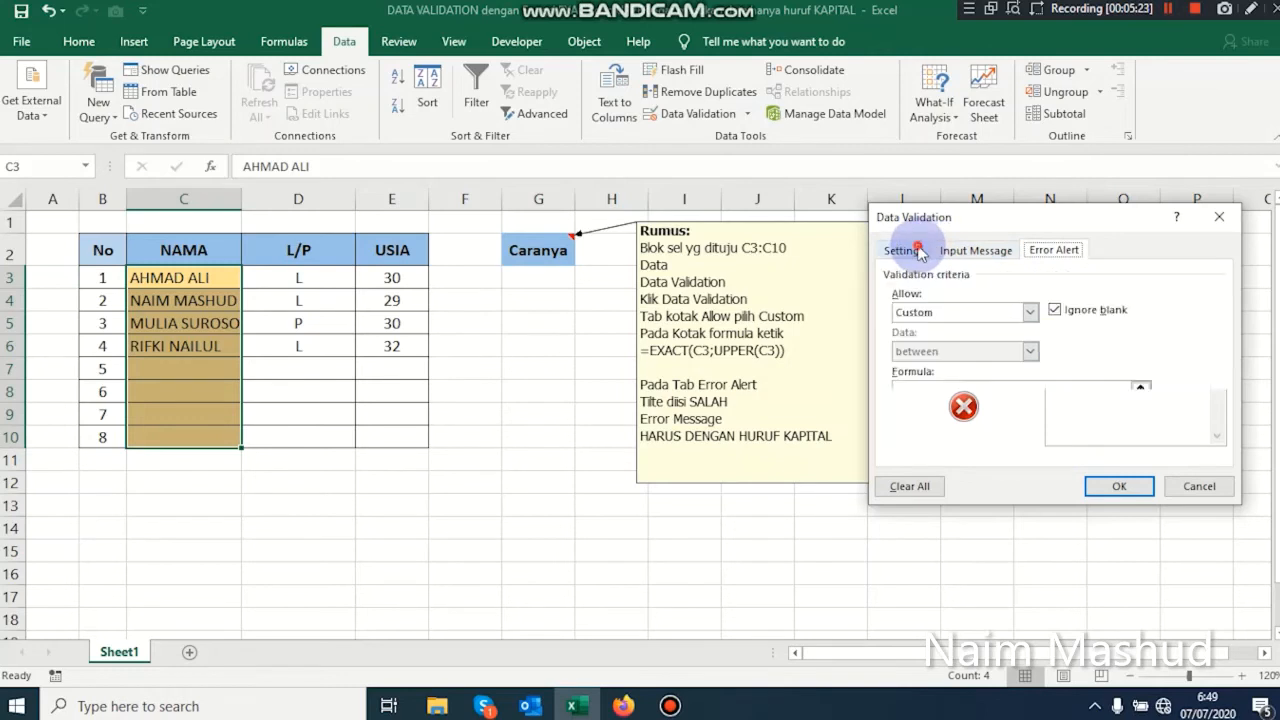
click(983, 390)
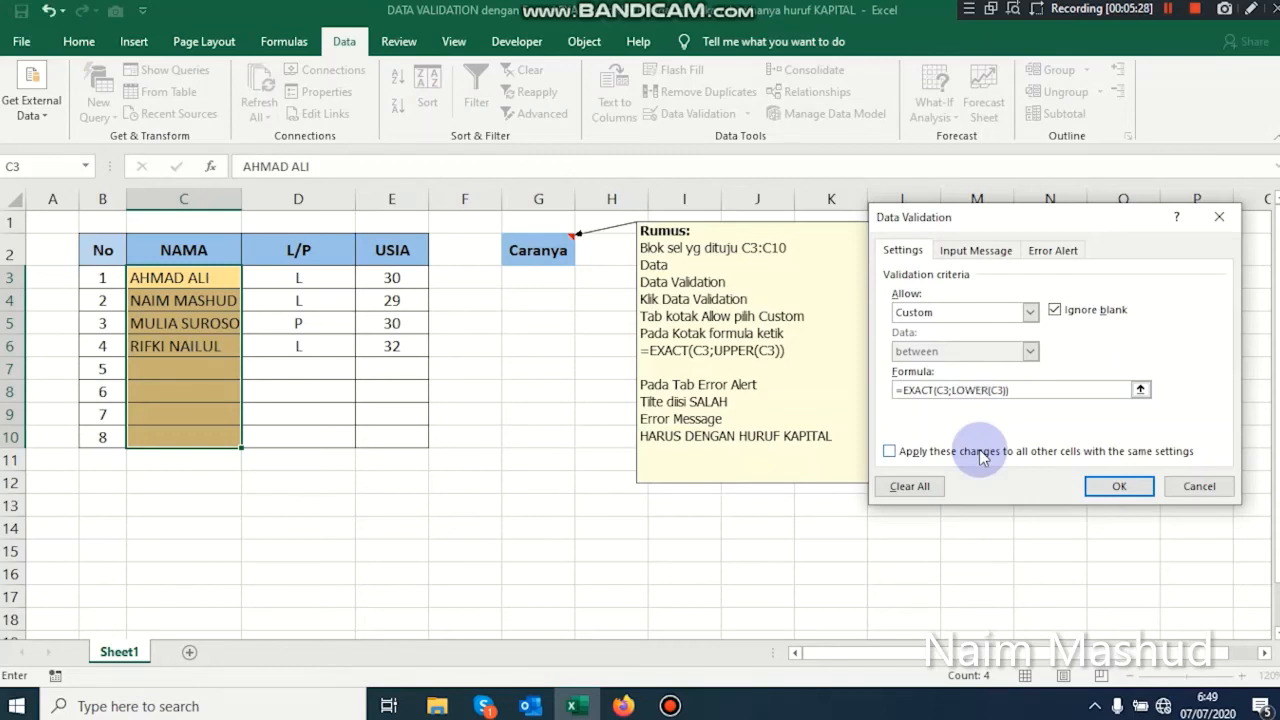
click(1115, 486)
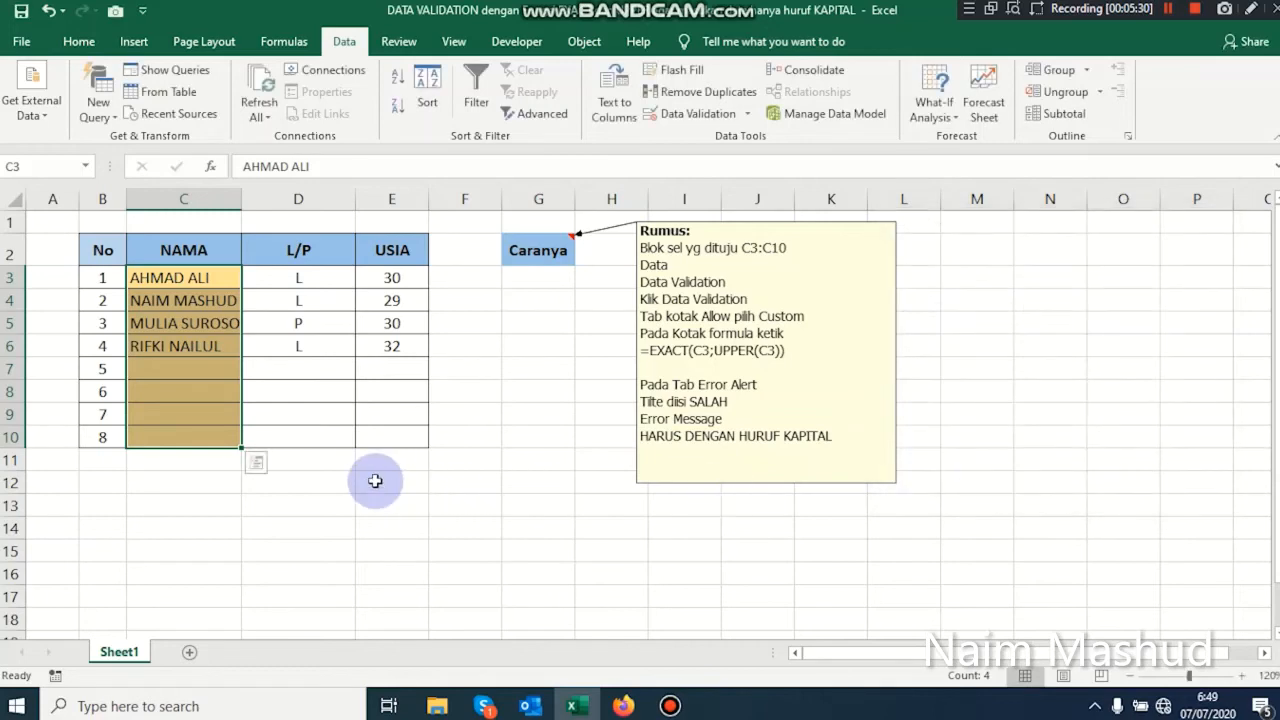
- Test the changed rule by entering a name in lowercase letters in C7
click(168, 367)
text(R)
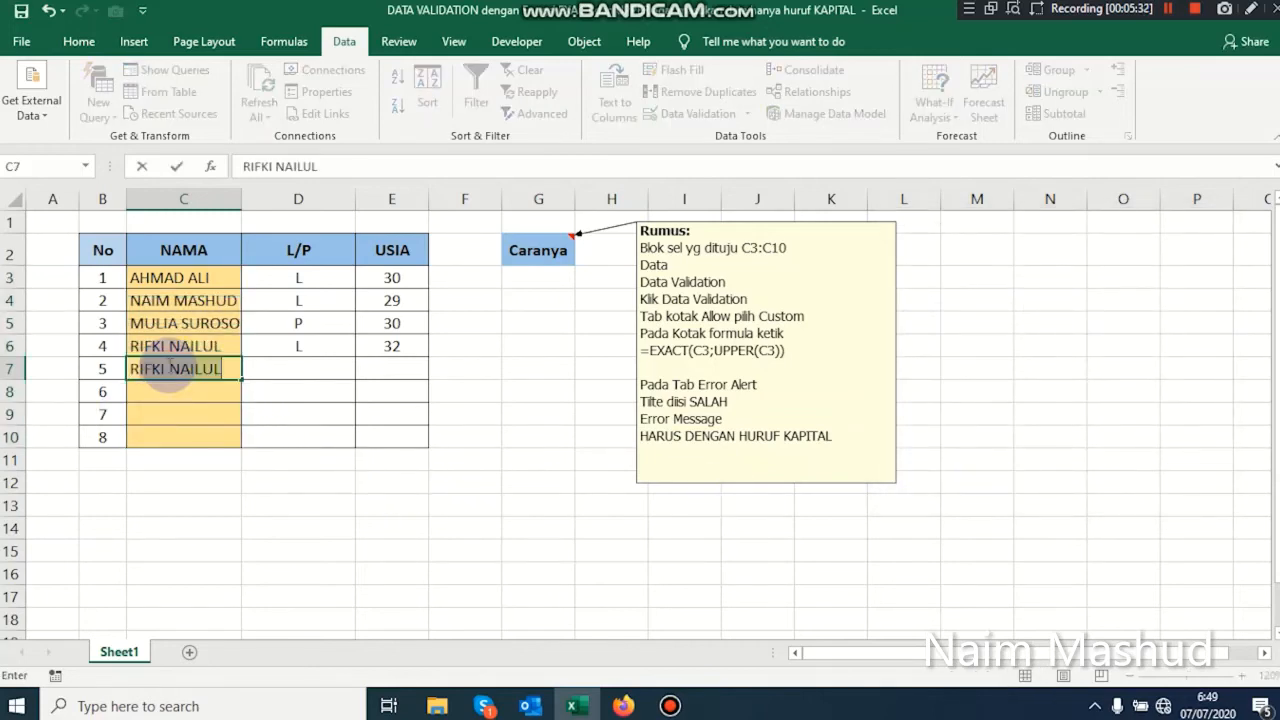
text(IYA)
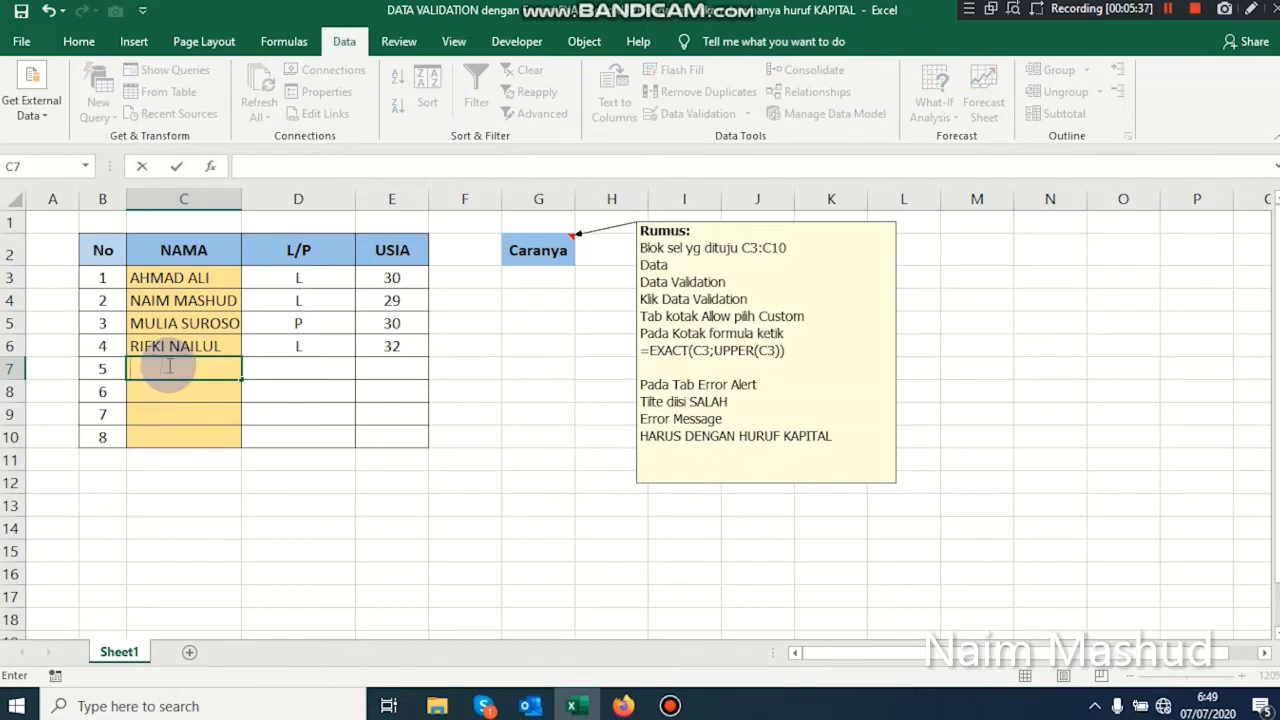
text(riyan)
key(Return)
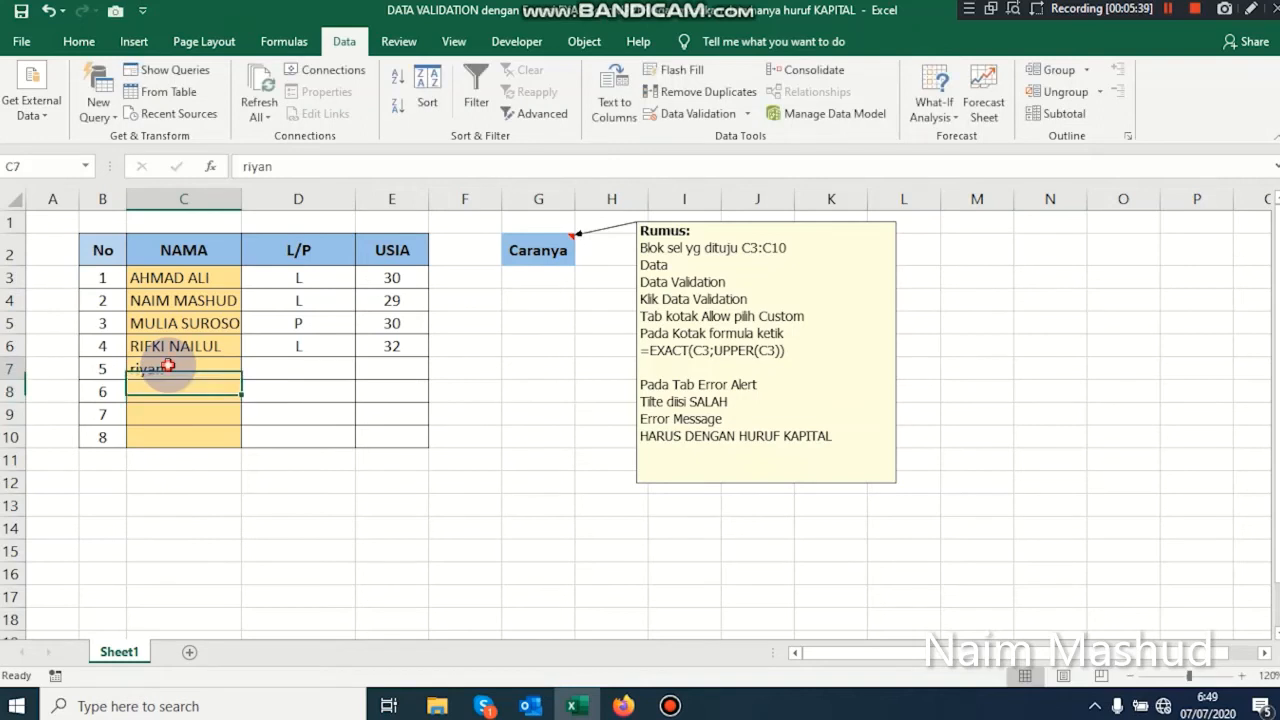
click(168, 366)
- Try to enter the same name in capital letters in C8, choosing to retry at the error alert
click(167, 394)
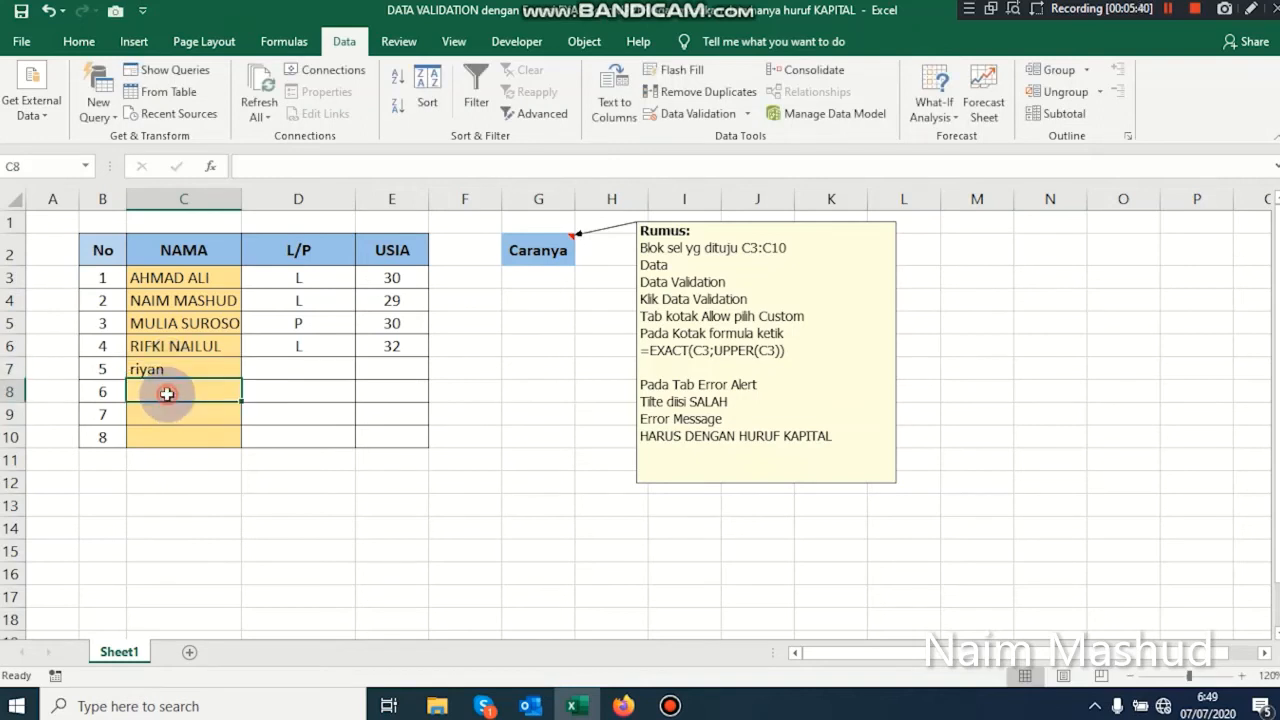
text(RI)
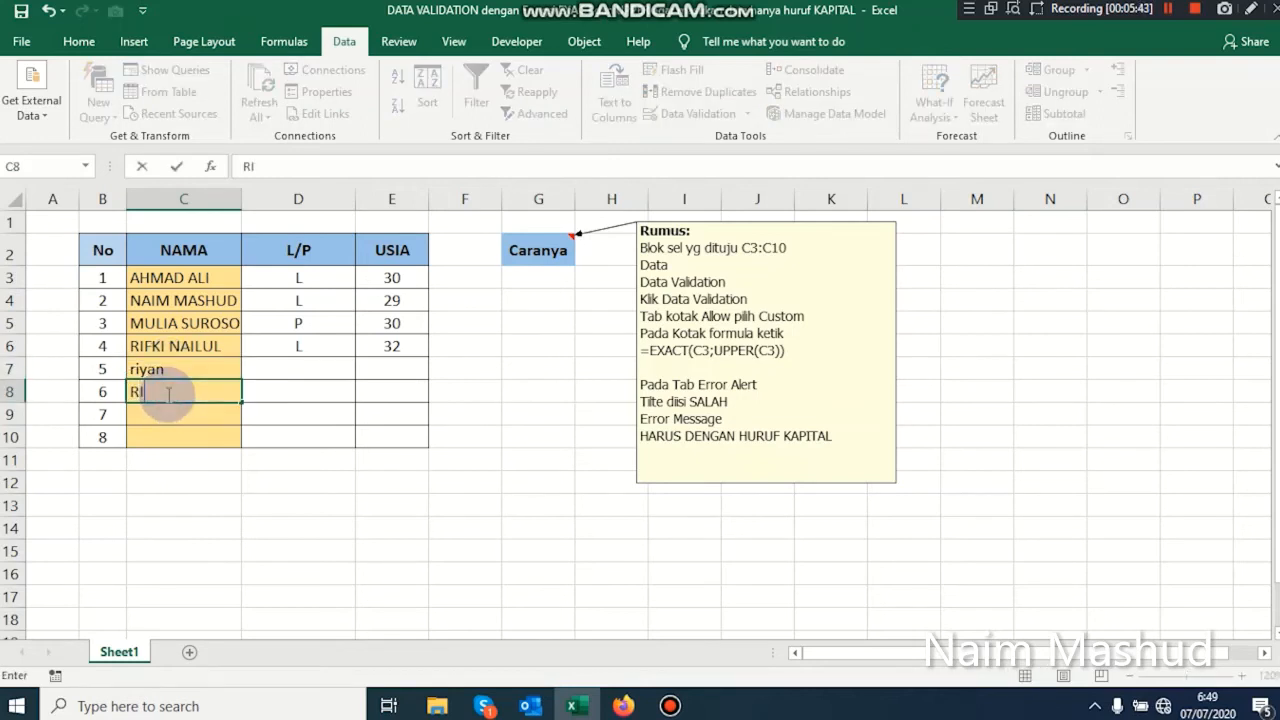
text(YAN)
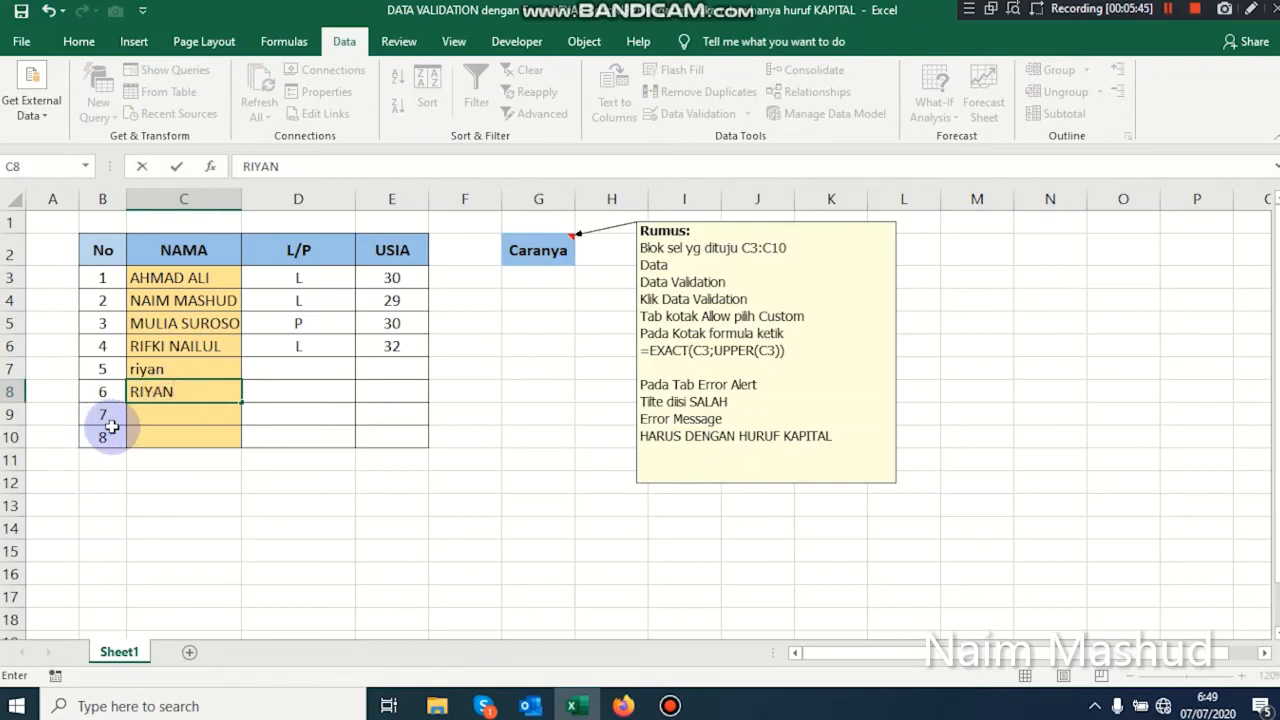
click(152, 430)
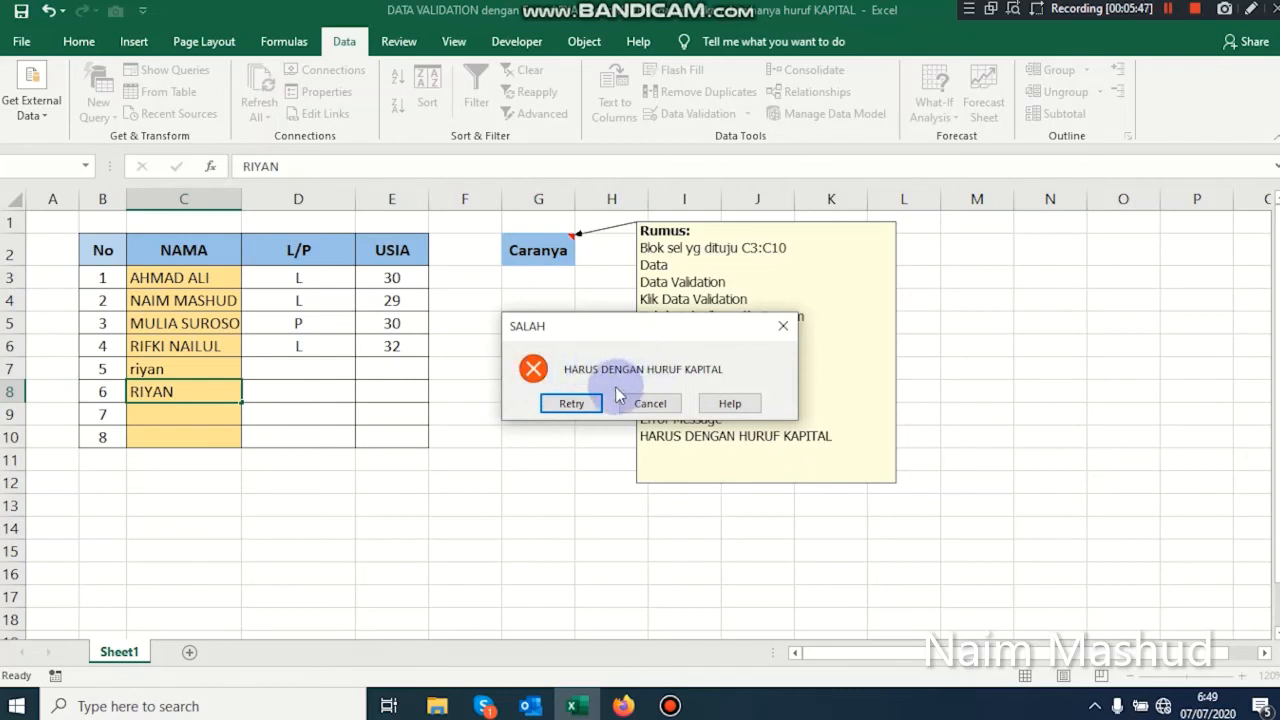
click(571, 403)
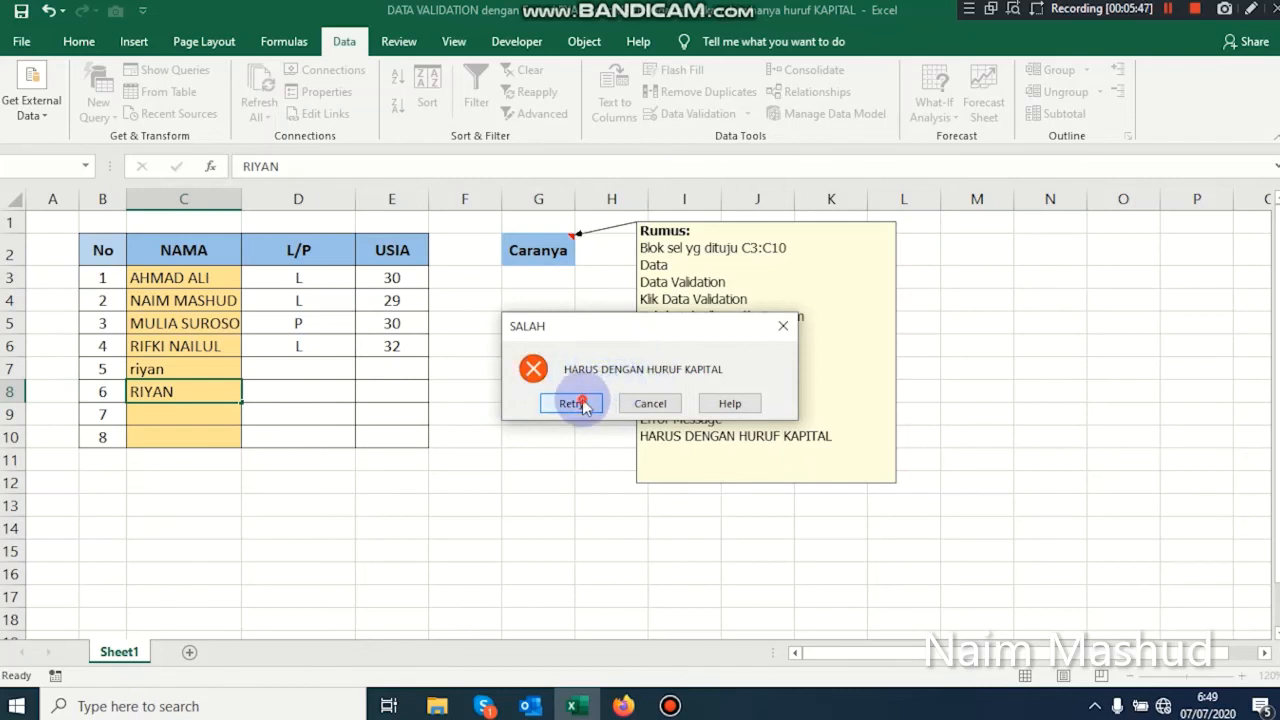
click(170, 370)
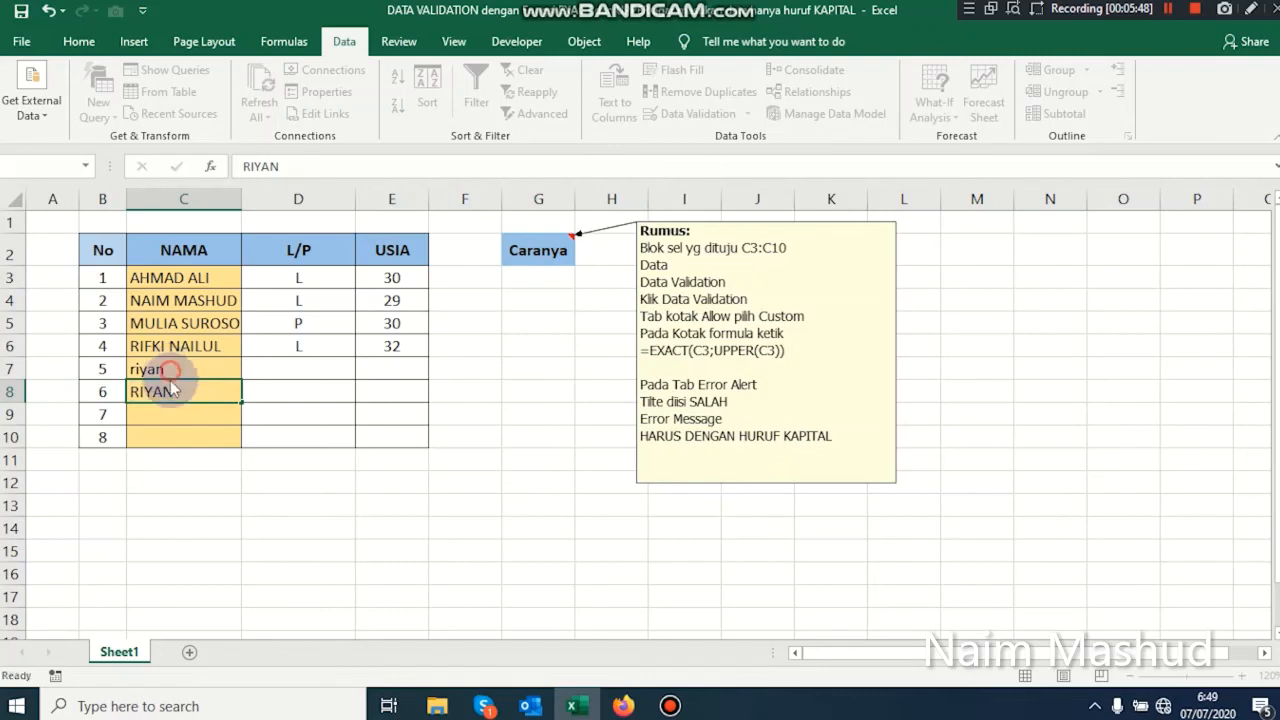